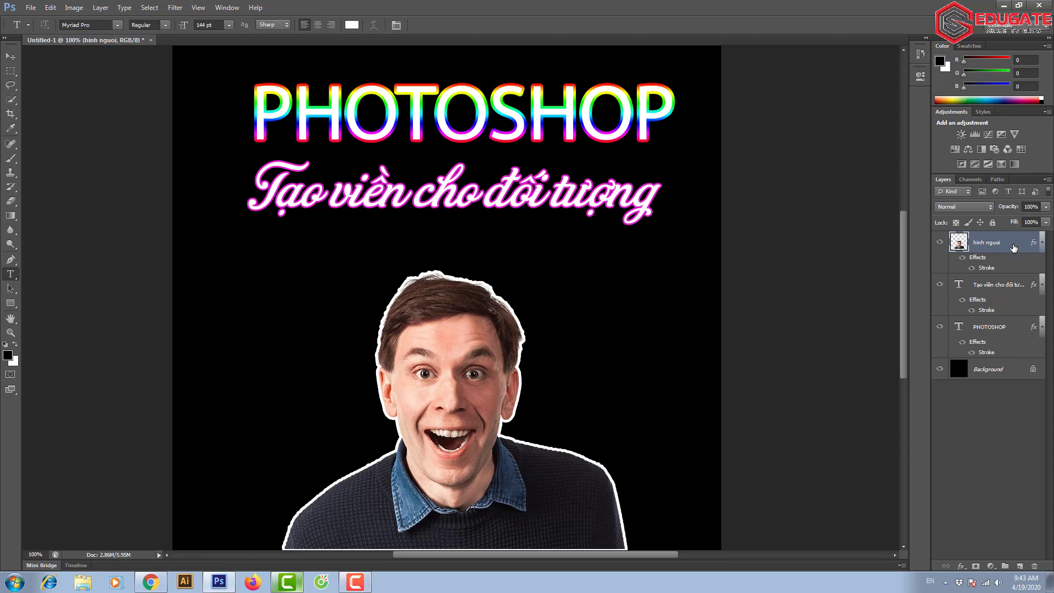
Step: Clear the layer styles from the cut-out man, script text and PHOTOSHOP layers
{"action": "right_click", "coordinate": [1013, 248]}
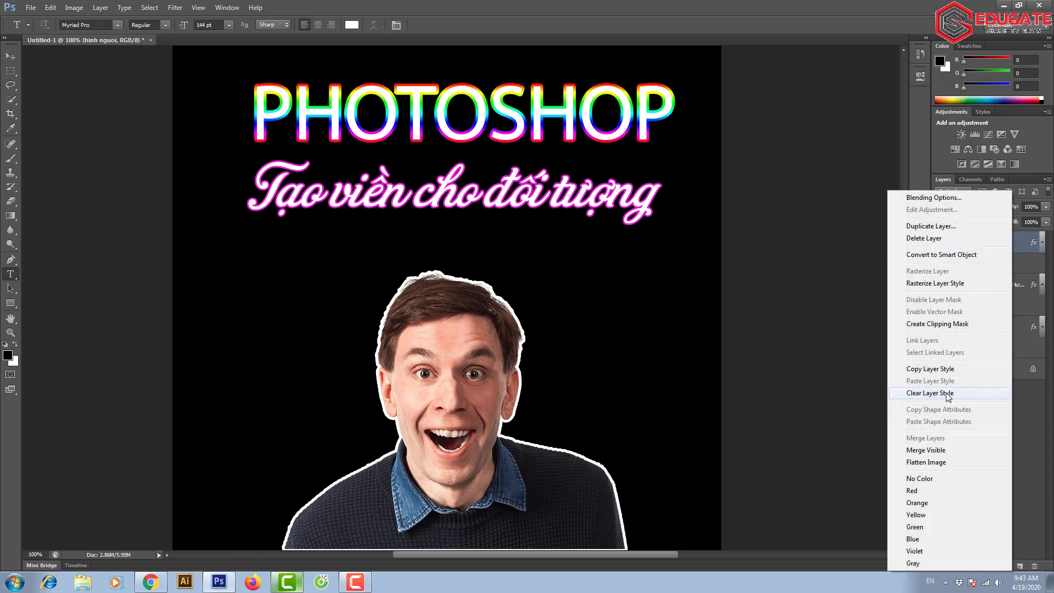
{"action": "left_click", "coordinate": [947, 393]}
{"action": "right_click", "coordinate": [1016, 281]}
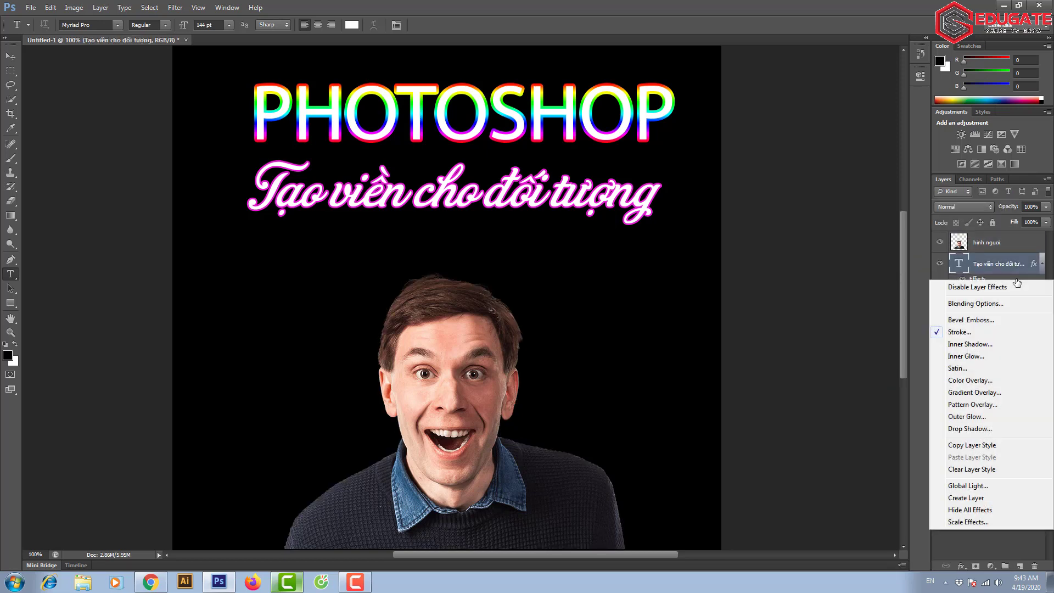
{"action": "left_click", "coordinate": [979, 469]}
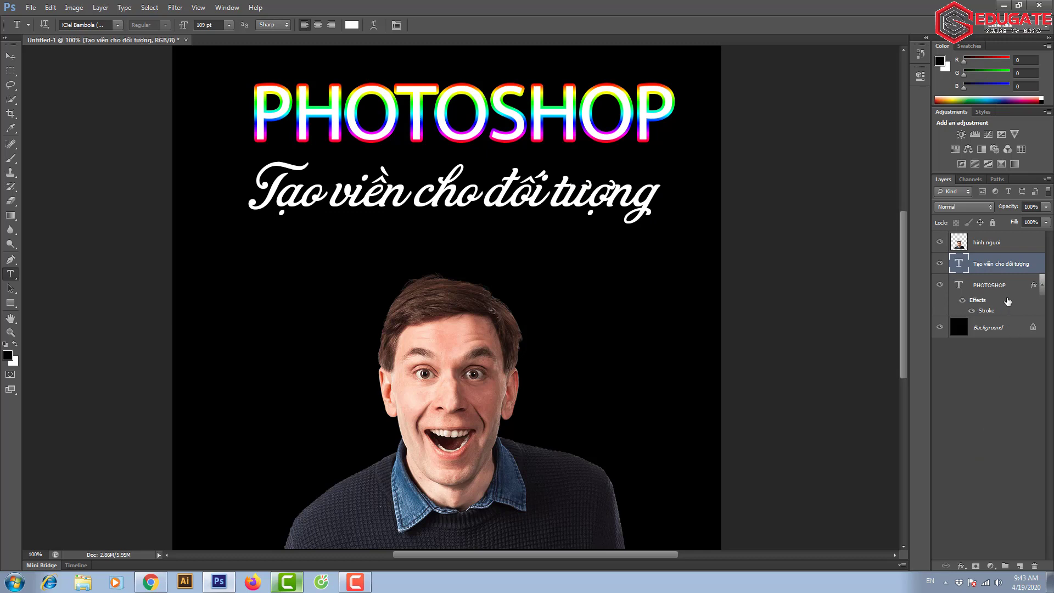
{"action": "right_click", "coordinate": [1006, 299]}
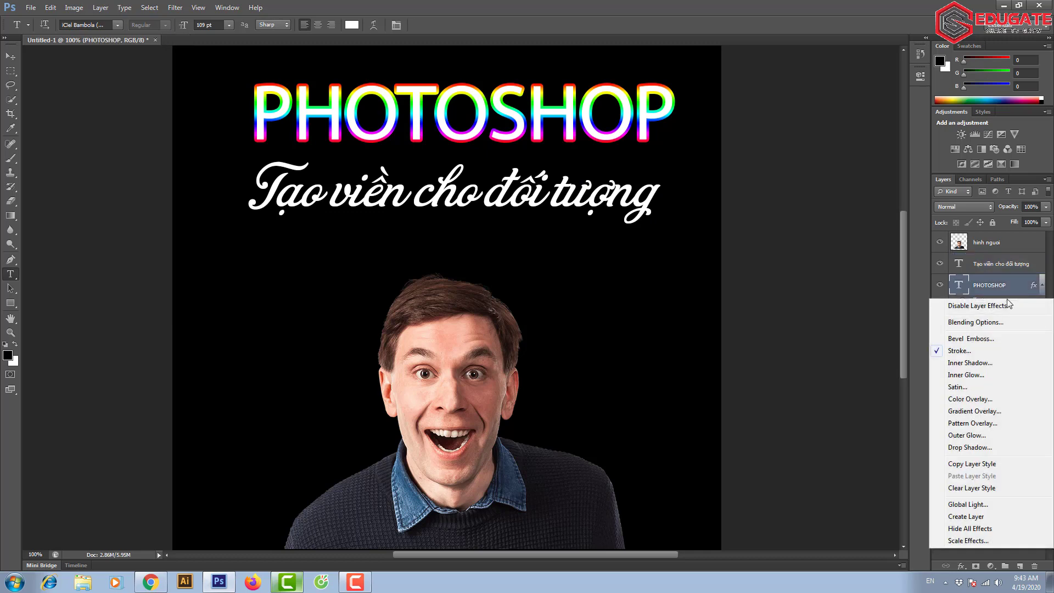
{"action": "left_click", "coordinate": [973, 488]}
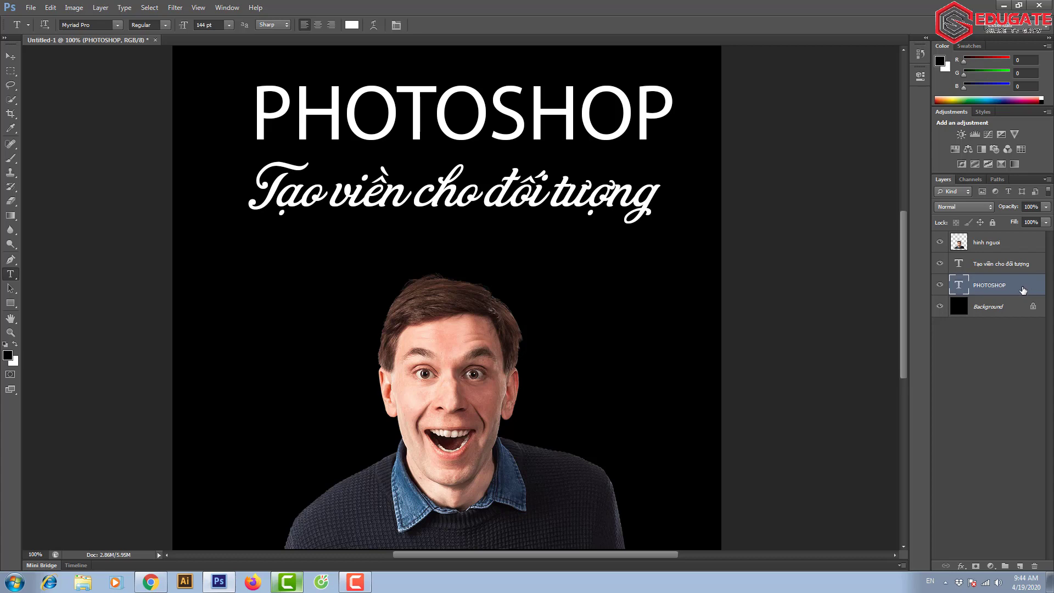
Step: Open the Layer Style dialog for the PHOTOSHOP layer and move it off the artwork
{"action": "right_click", "coordinate": [1024, 286]}
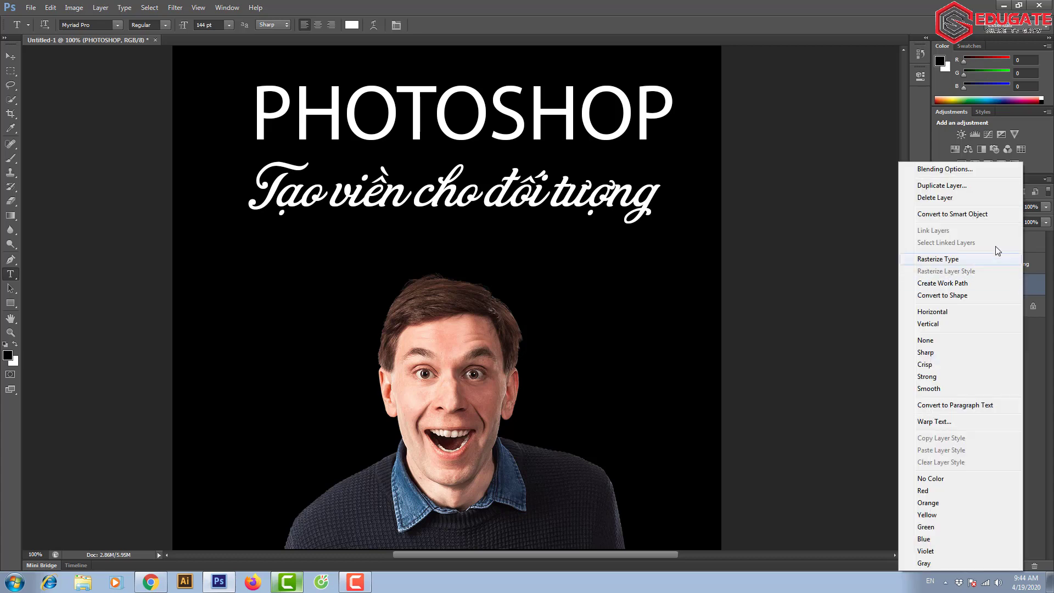
{"action": "left_click", "coordinate": [945, 170]}
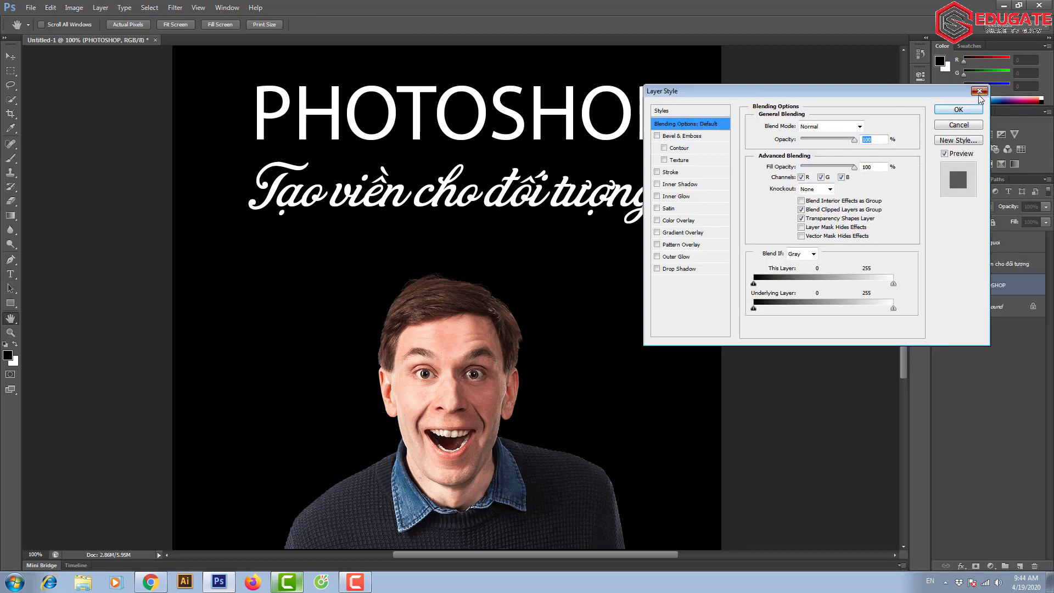
{"action": "left_click", "coordinate": [959, 109]}
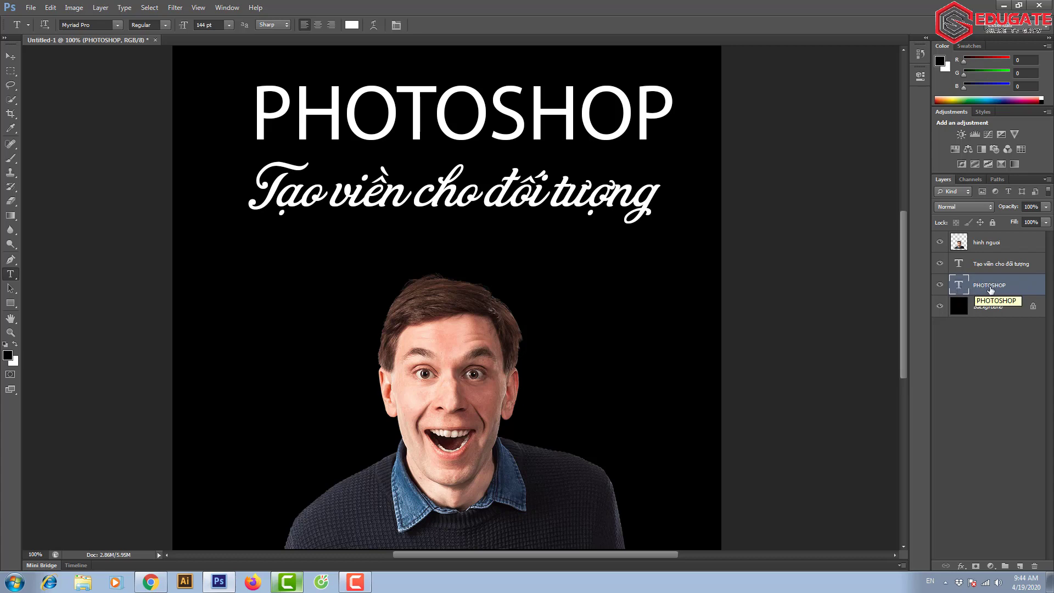
{"action": "double_click", "coordinate": [987, 286]}
{"action": "key", "text": "Return"}
{"action": "double_click", "coordinate": [1024, 287]}
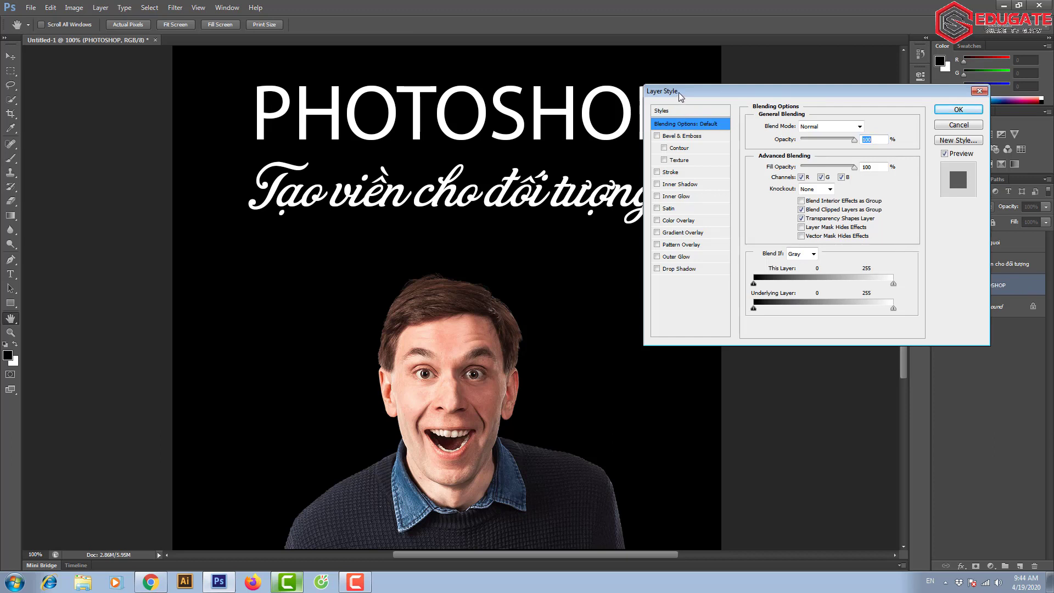
{"action": "left_click_drag", "start_coordinate": [677, 97], "coordinate": [703, 79]}
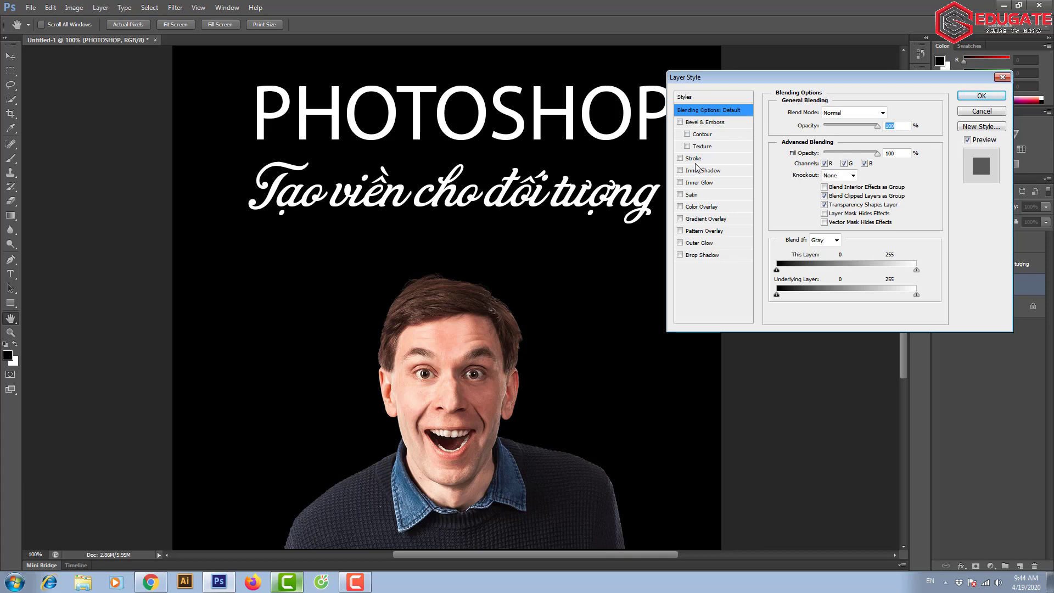
Step: Enable Stroke on the PHOTOSHOP layer and display its 3 px Outside black settings
{"action": "left_click", "coordinate": [695, 159]}
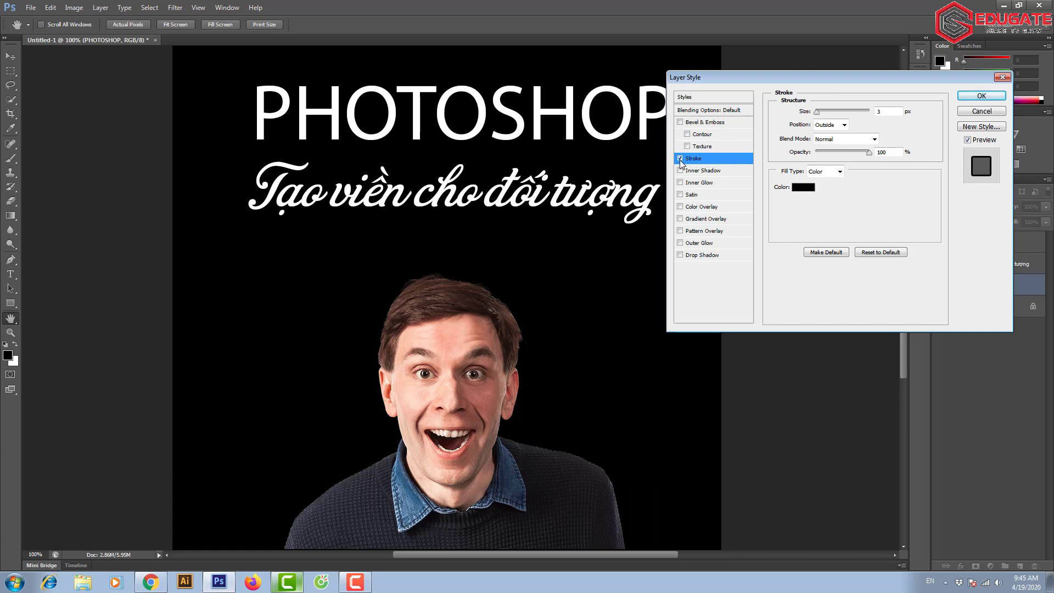
{"action": "left_click", "coordinate": [681, 160]}
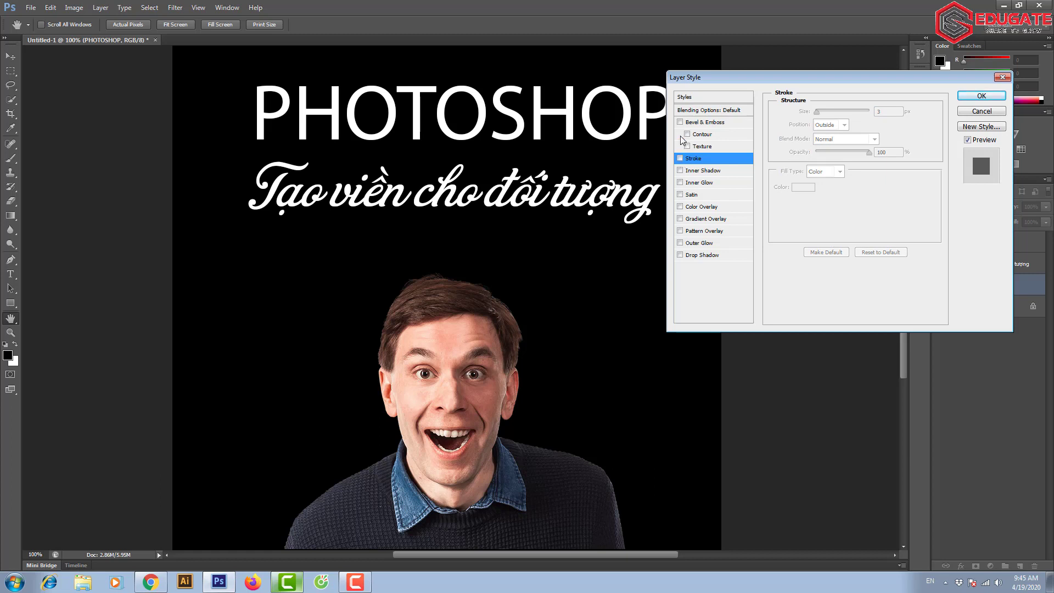
{"action": "left_click", "coordinate": [692, 110]}
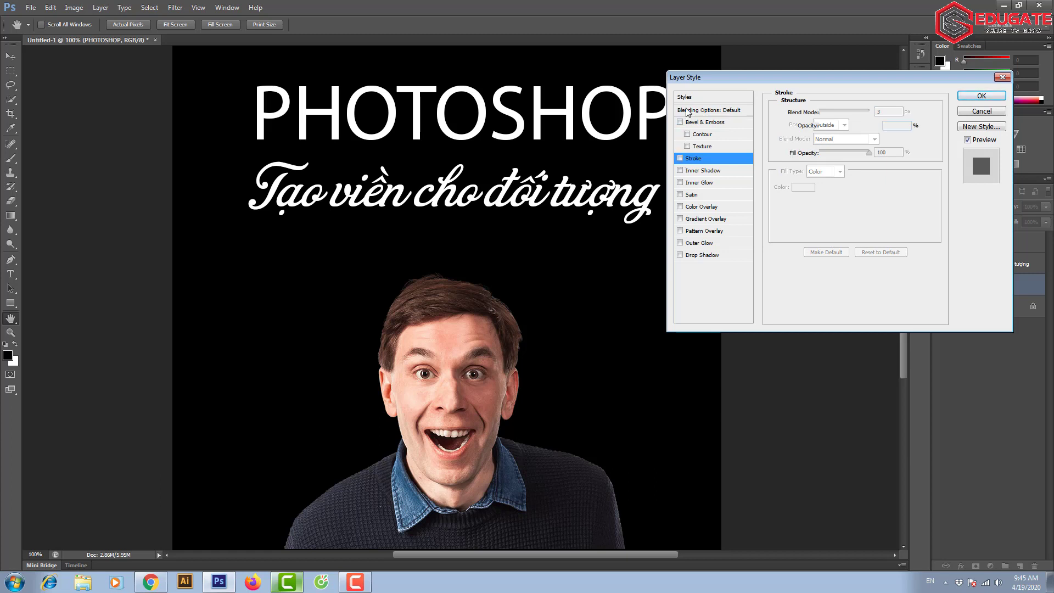
{"action": "left_click", "coordinate": [681, 159]}
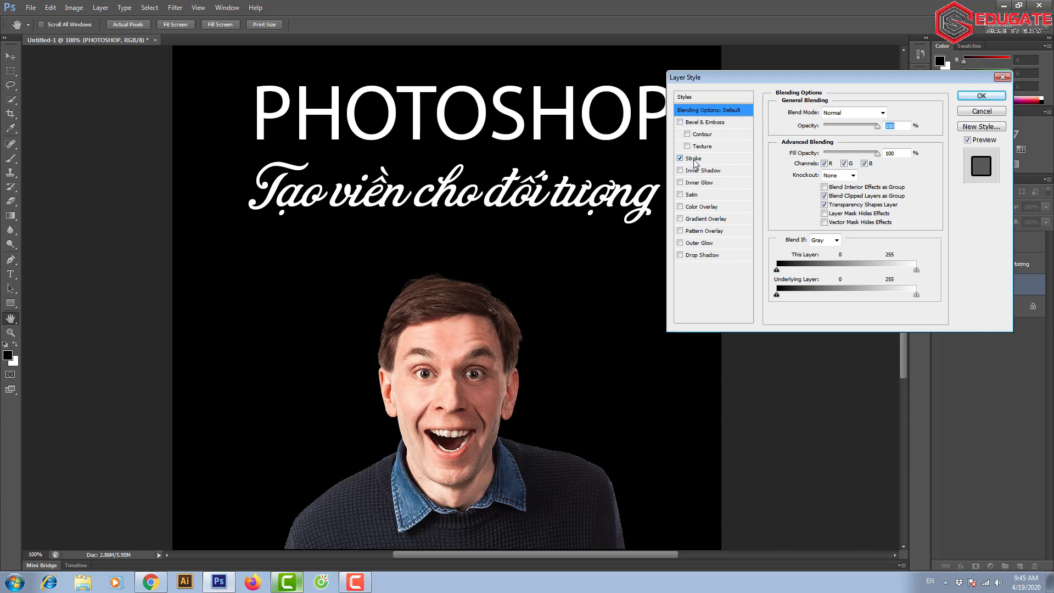
{"action": "left_click", "coordinate": [695, 161]}
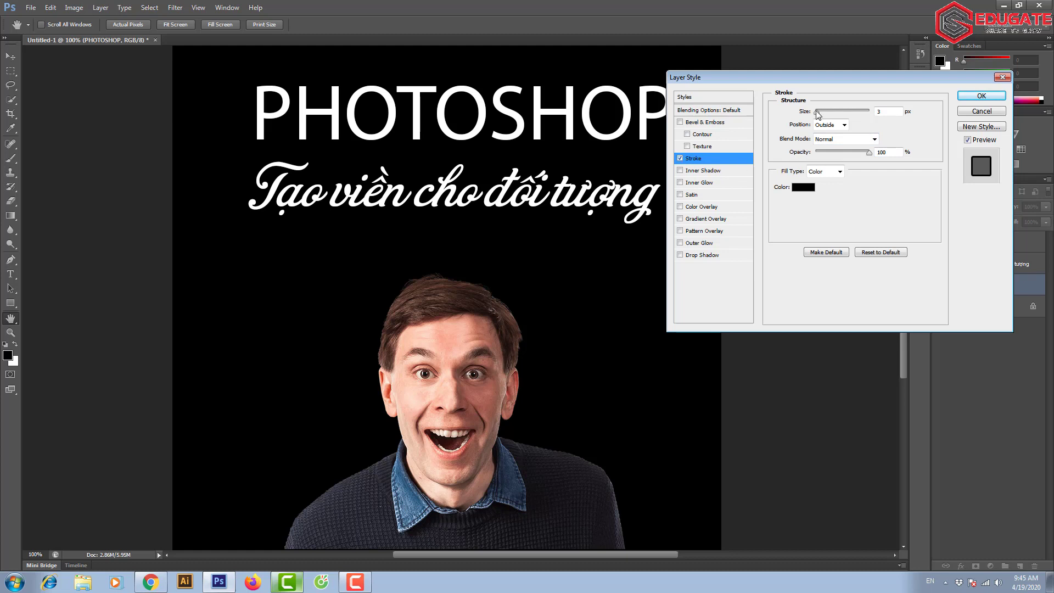
{"action": "left_click_drag", "start_coordinate": [834, 77], "coordinate": [864, 82]}
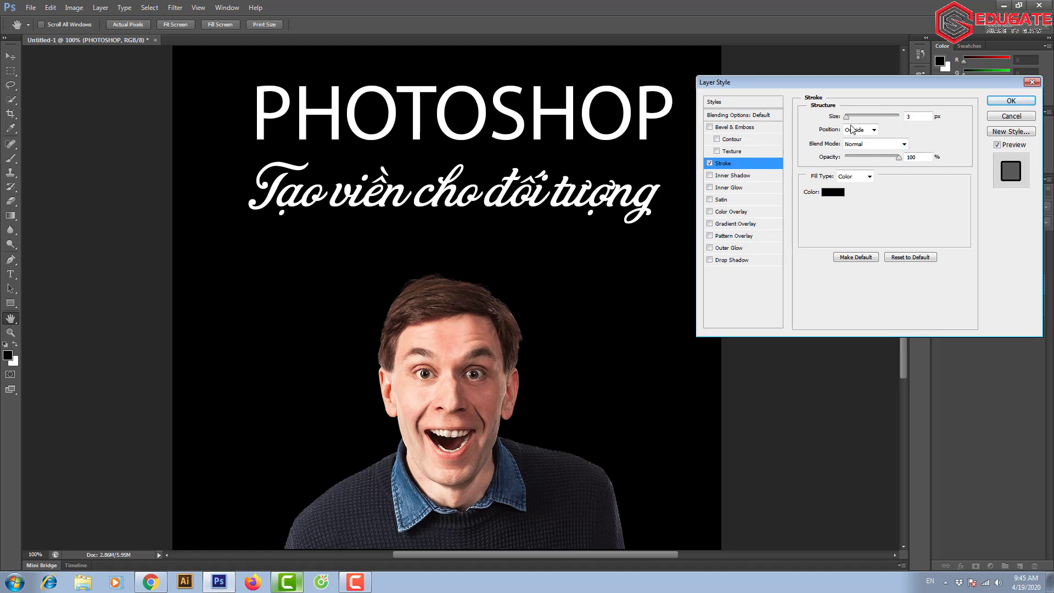
Step: Change the PHOTOSHOP stroke colour to bright cyan and its size to 5 px
{"action": "left_click", "coordinate": [831, 193]}
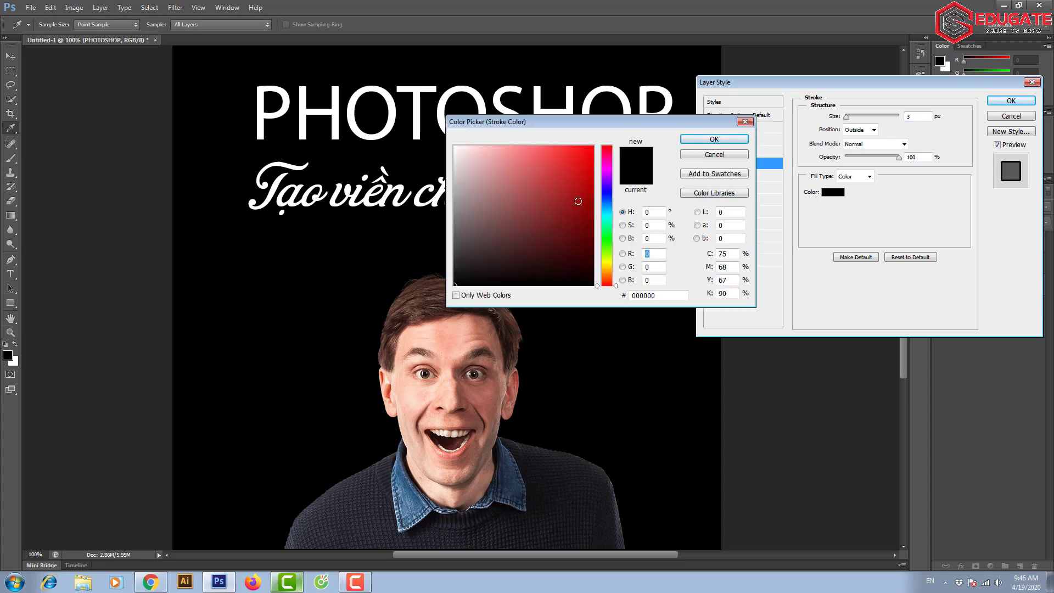
{"action": "left_click", "coordinate": [607, 213]}
{"action": "left_click_drag", "start_coordinate": [587, 161], "coordinate": [584, 151]}
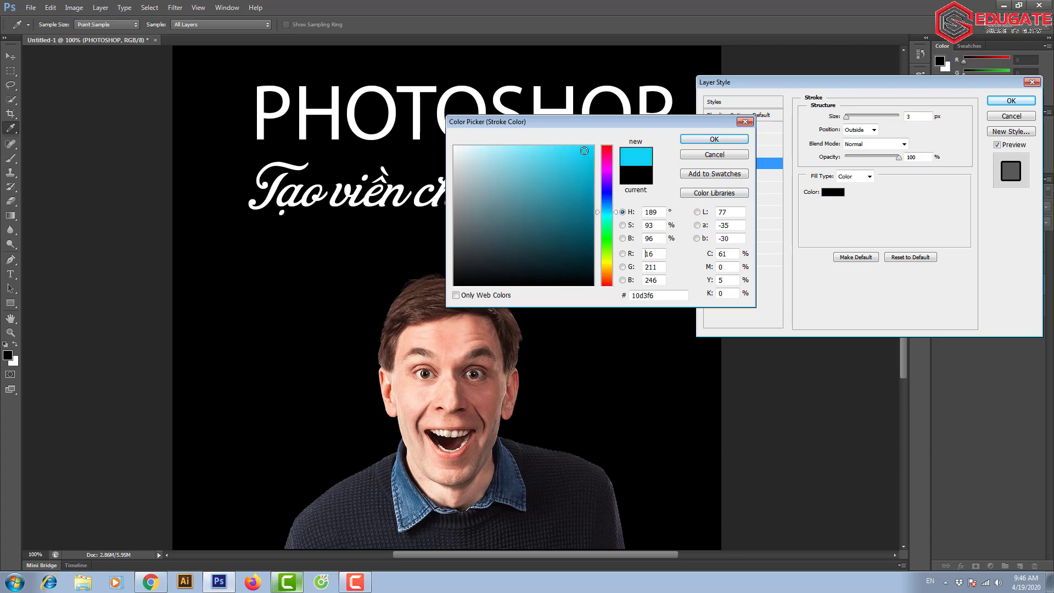
{"action": "left_click", "coordinate": [706, 142]}
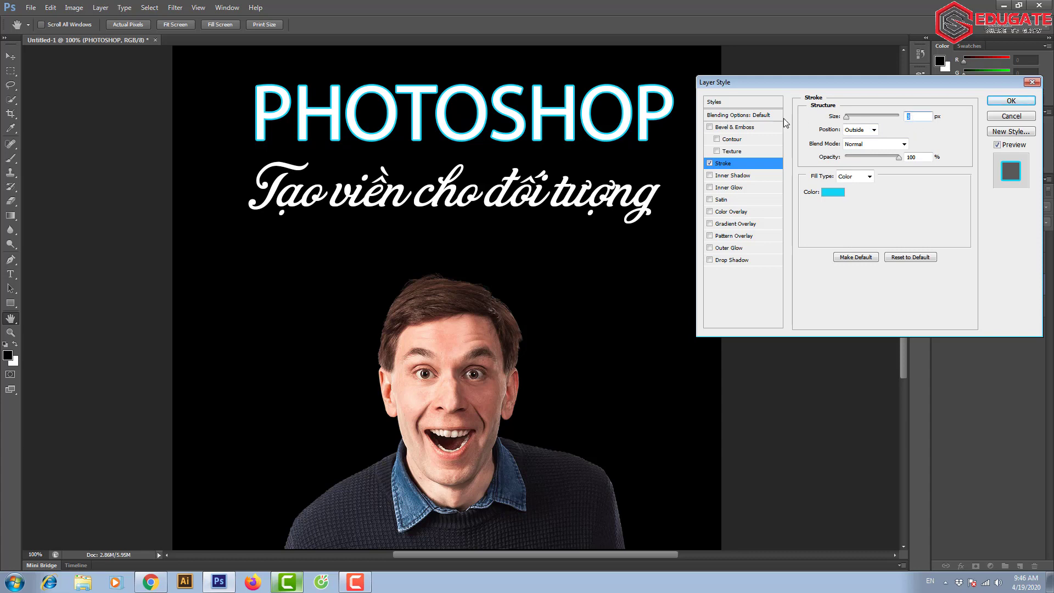
{"action": "type", "text": "5"}
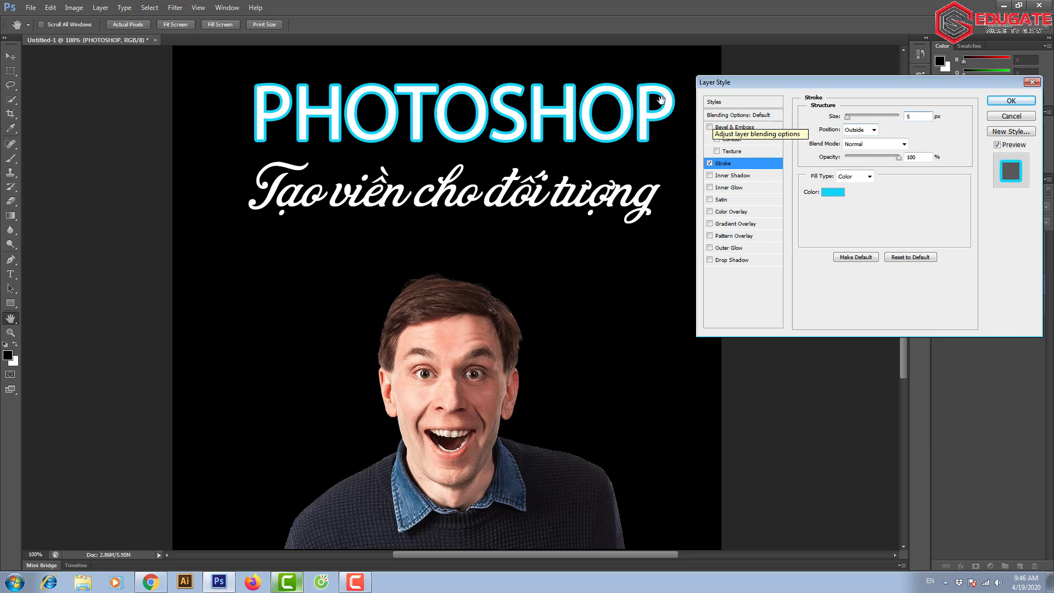
Step: Try Inside and Center stroke positions, then set the stroke back to Outside
{"action": "left_click", "coordinate": [860, 130]}
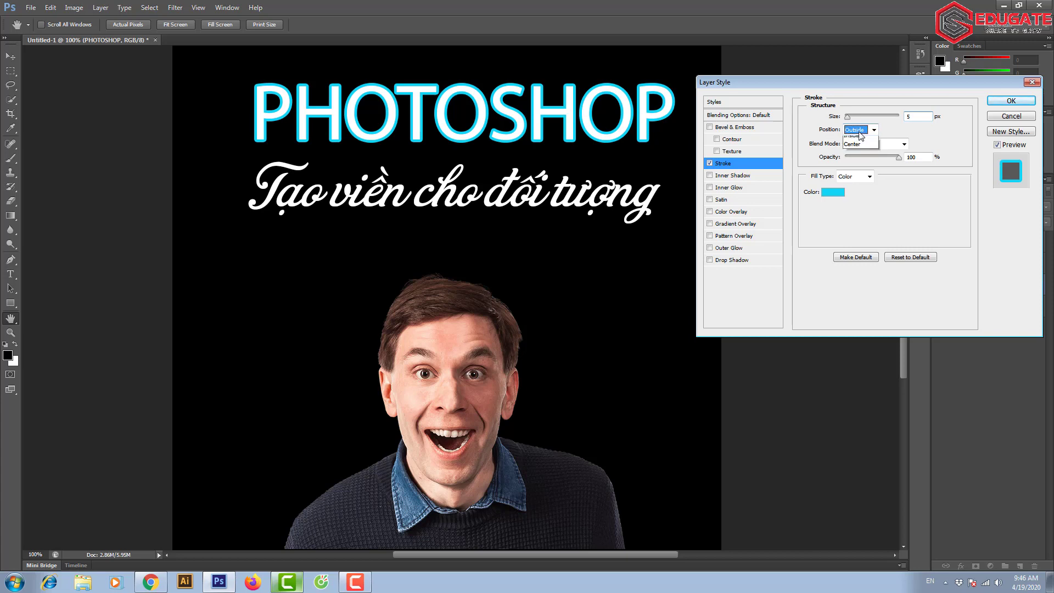
{"action": "left_click", "coordinate": [860, 151]}
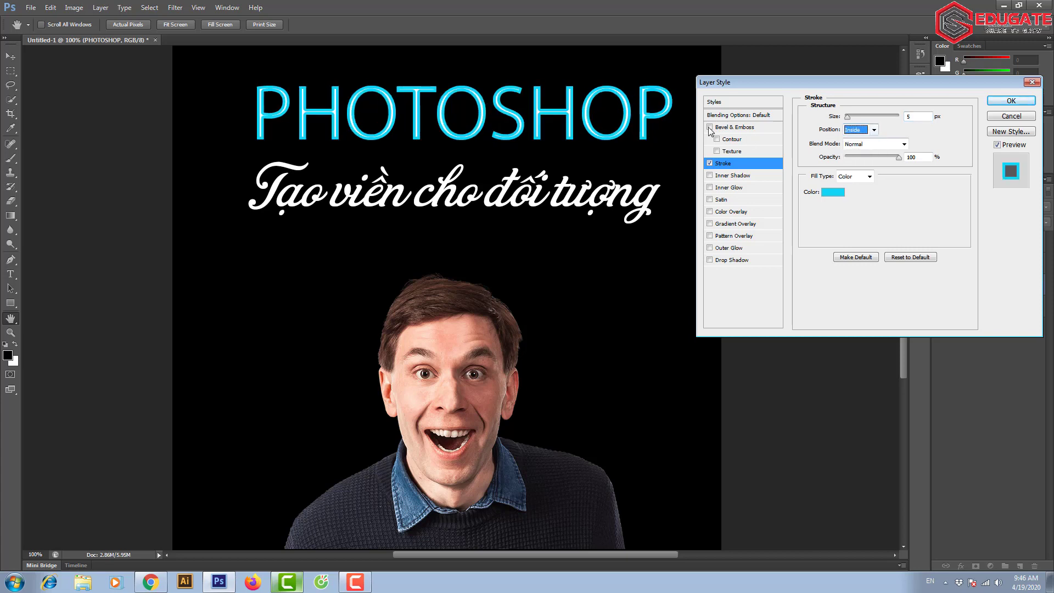
{"action": "left_click", "coordinate": [856, 130]}
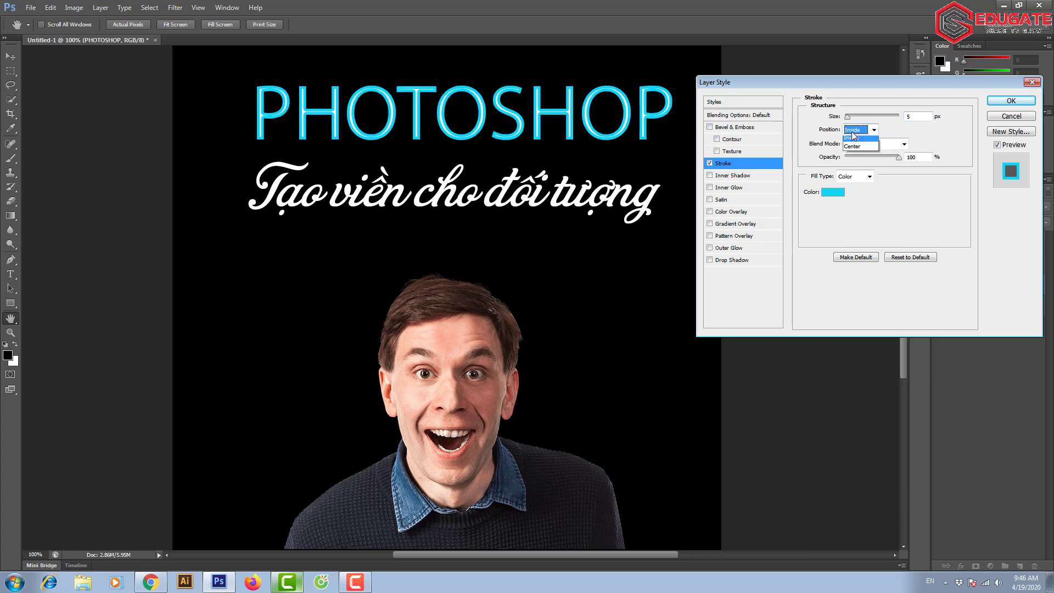
{"action": "left_click", "coordinate": [857, 158]}
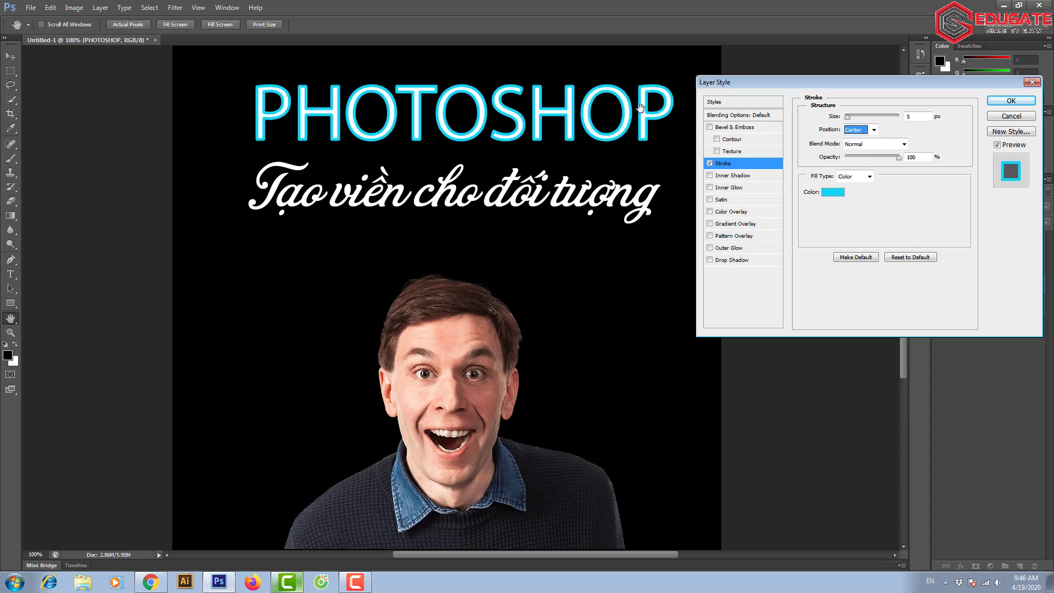
{"action": "left_click", "coordinate": [856, 130]}
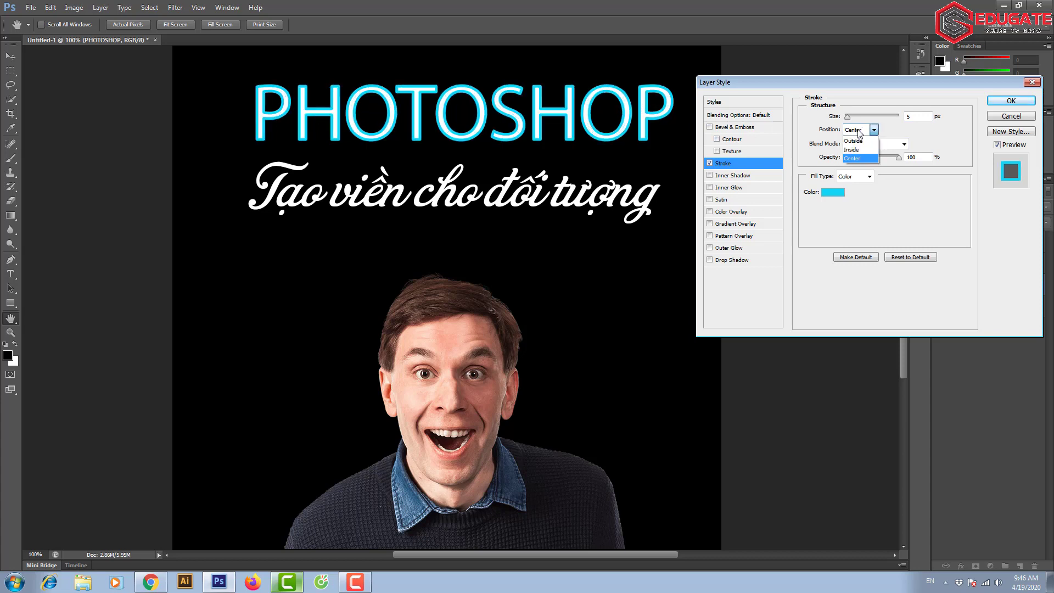
{"action": "left_click", "coordinate": [860, 143]}
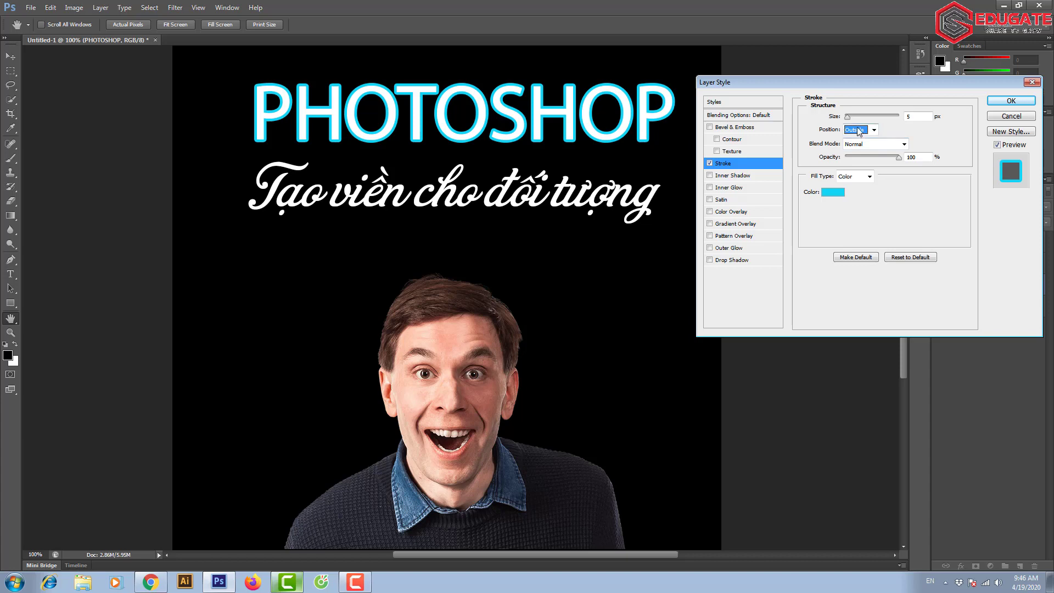
Step: Try Color Burn and Hard Light blend modes, return to Normal, and test stroke opacity
{"action": "left_click", "coordinate": [865, 145]}
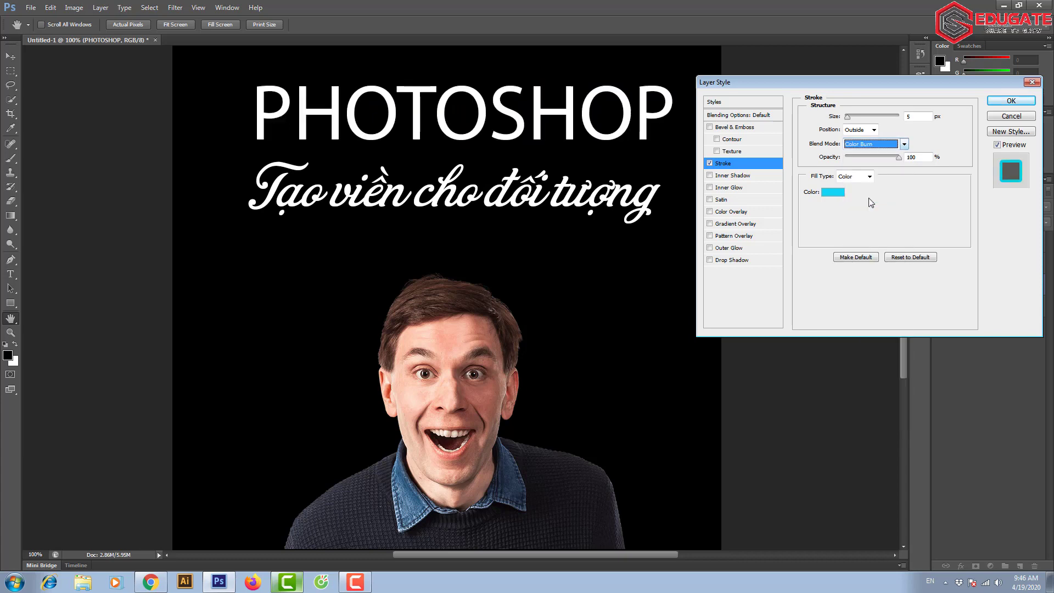
{"action": "left_click", "coordinate": [866, 199]}
{"action": "left_click", "coordinate": [871, 144]}
{"action": "left_click", "coordinate": [862, 302]}
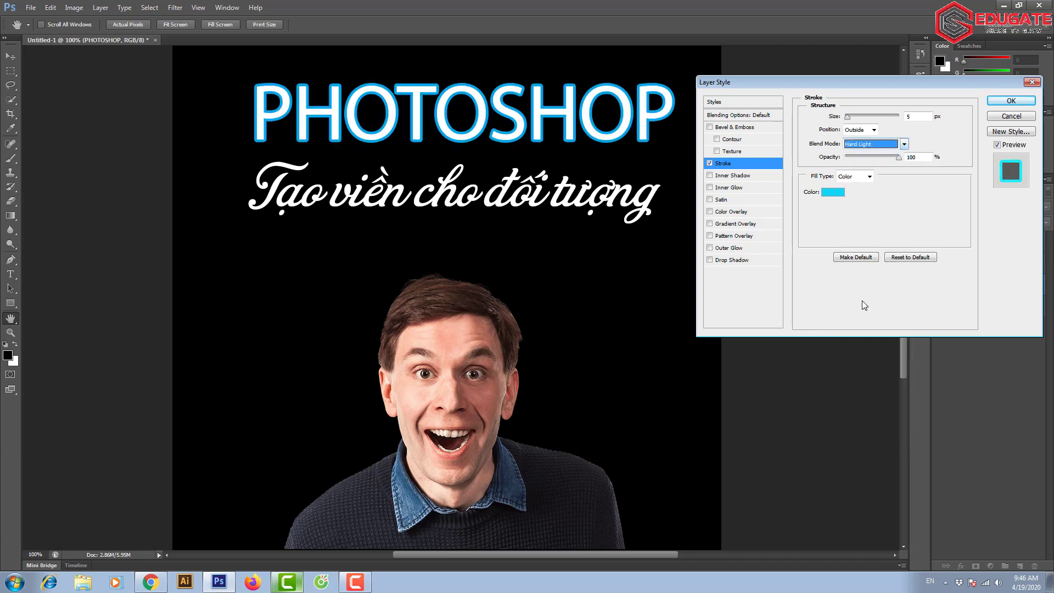
{"action": "left_click", "coordinate": [863, 146]}
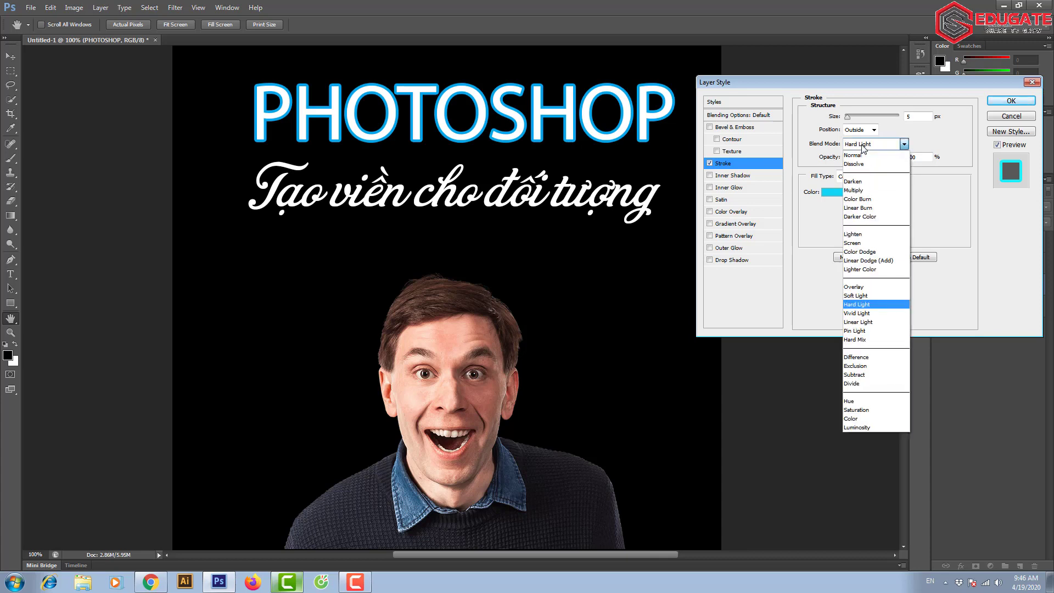
{"action": "left_click", "coordinate": [863, 156]}
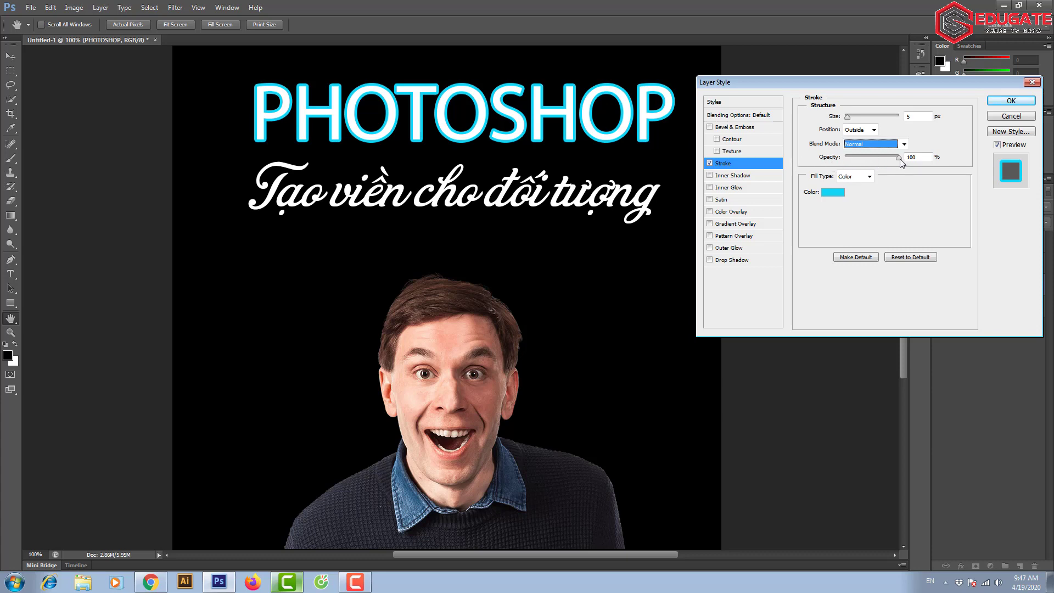
{"action": "mouse_move", "coordinate": [899, 157]}
{"action": "left_mouse_down"}
{"action": "mouse_move", "coordinate": [855, 161]}
{"action": "mouse_move", "coordinate": [903, 159]}
{"action": "left_mouse_up"}
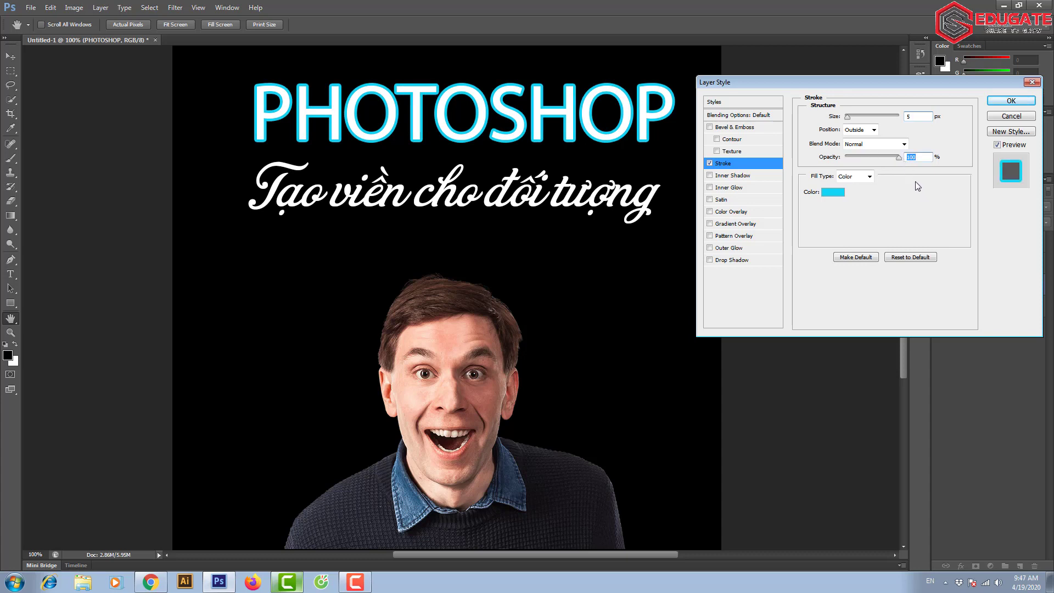
Step: Switch the stroke Fill Type from Color to Gradient
{"action": "left_click", "coordinate": [852, 178]}
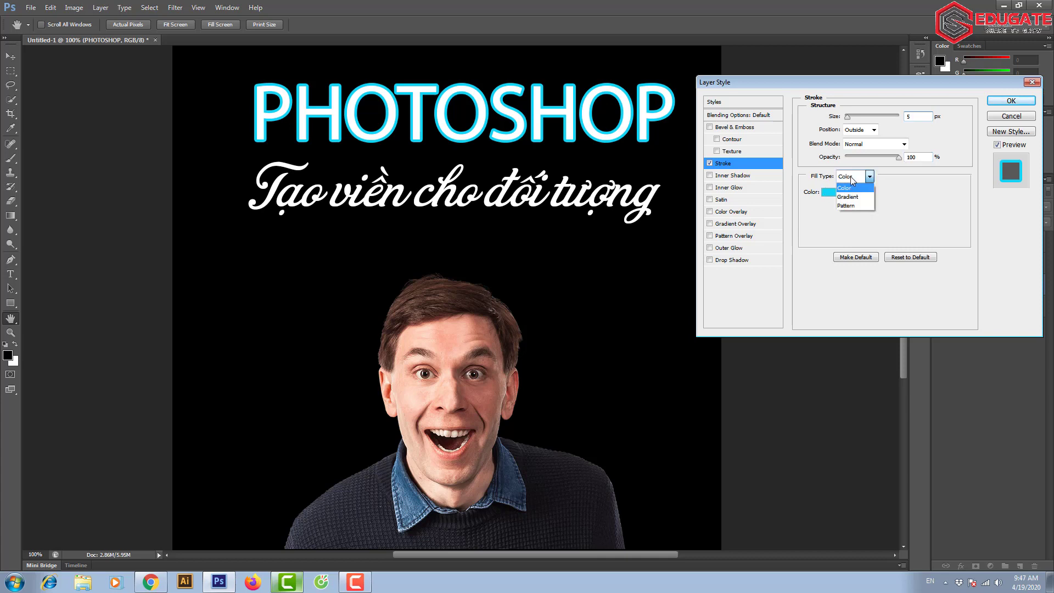
{"action": "left_click", "coordinate": [866, 179]}
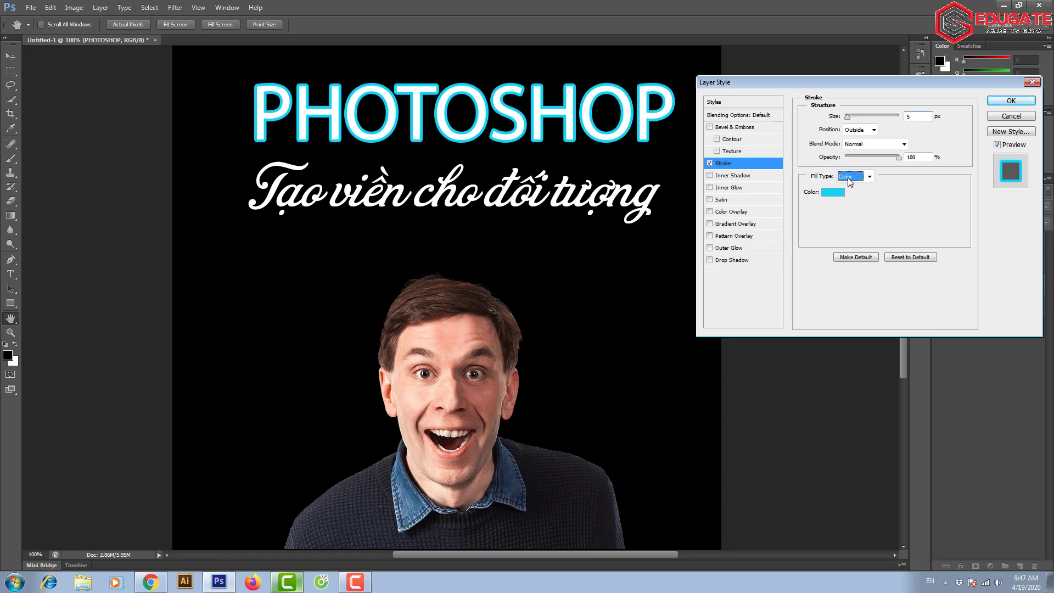
{"action": "left_click", "coordinate": [856, 179]}
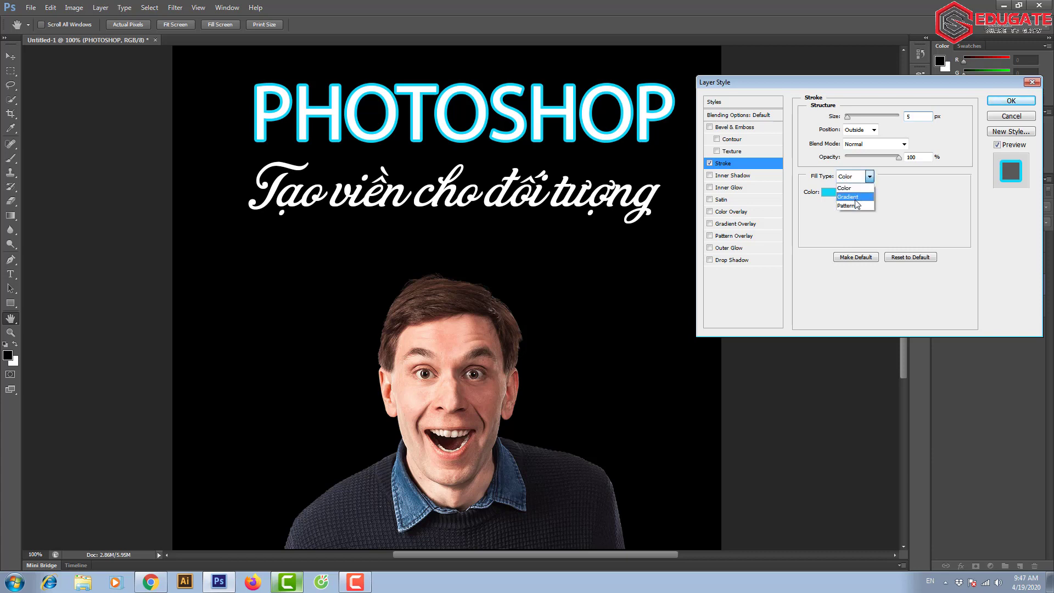
{"action": "left_click", "coordinate": [852, 197]}
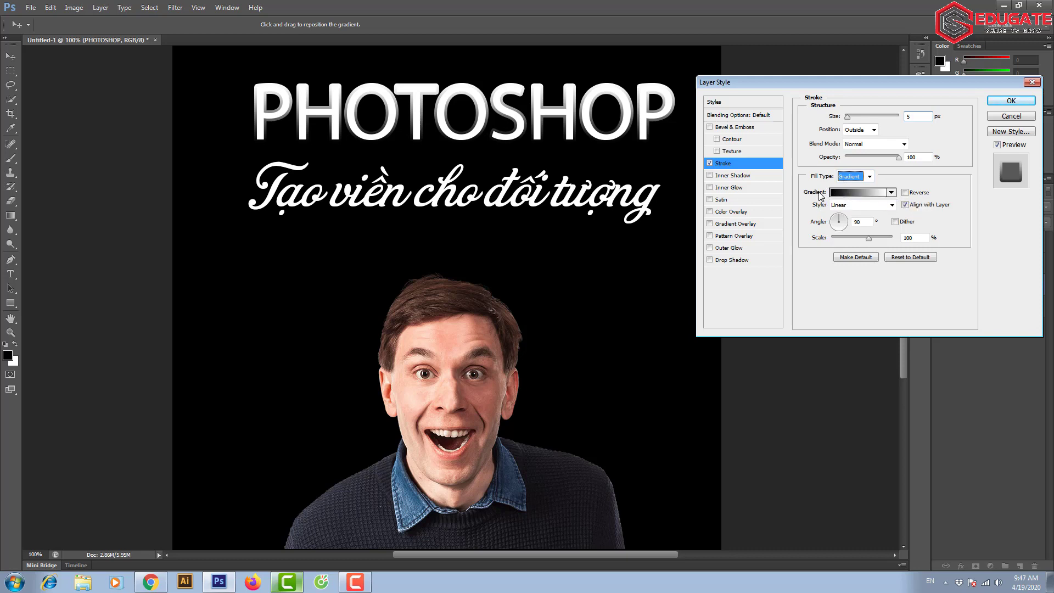
Step: Choose the Spectrum rainbow gradient preset for the stroke
{"action": "left_click", "coordinate": [855, 195]}
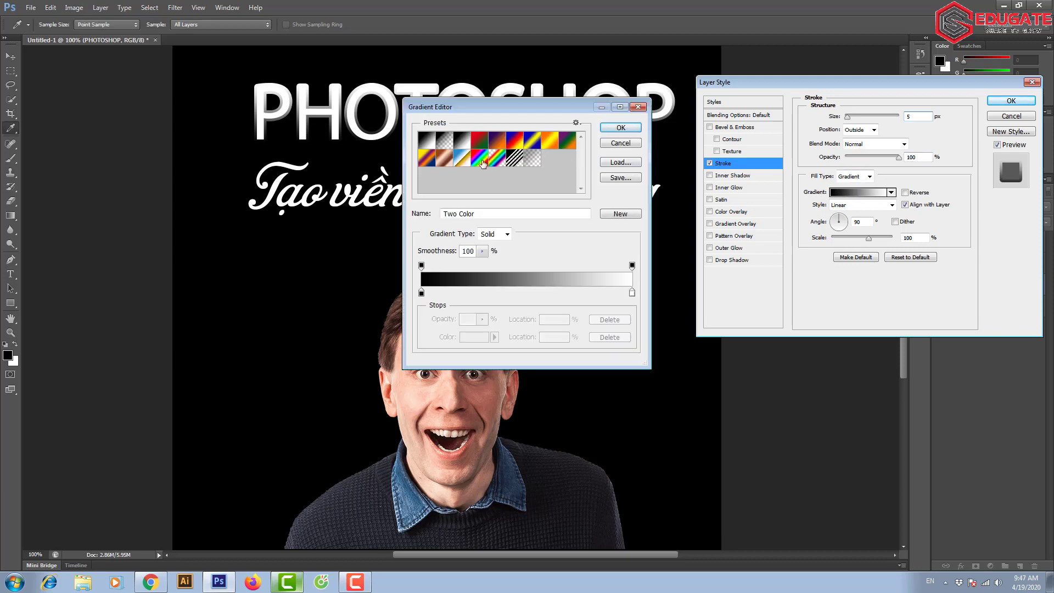
{"action": "left_click", "coordinate": [482, 163]}
{"action": "left_click_drag", "start_coordinate": [490, 112], "coordinate": [579, 170]}
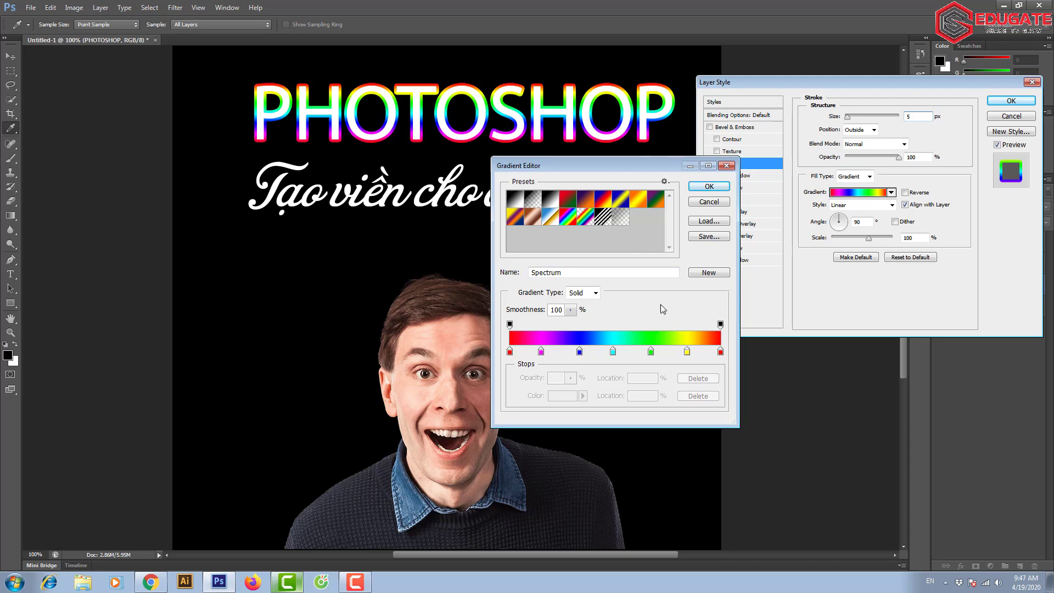
{"action": "left_click", "coordinate": [709, 187]}
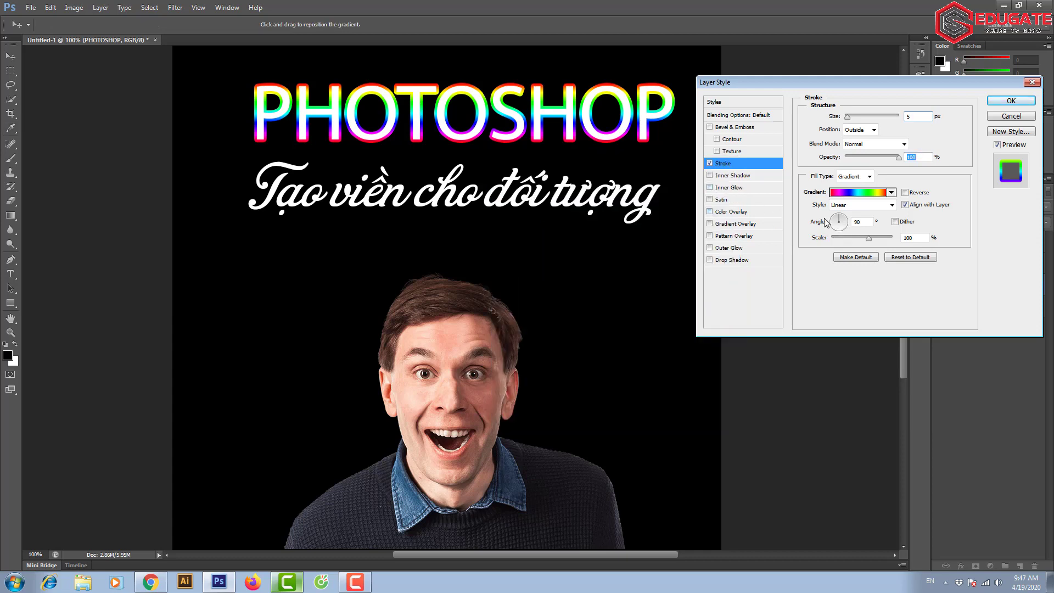
Step: Set the gradient style to Angle, after trying Radial, with a 50° angle
{"action": "left_click", "coordinate": [845, 205]}
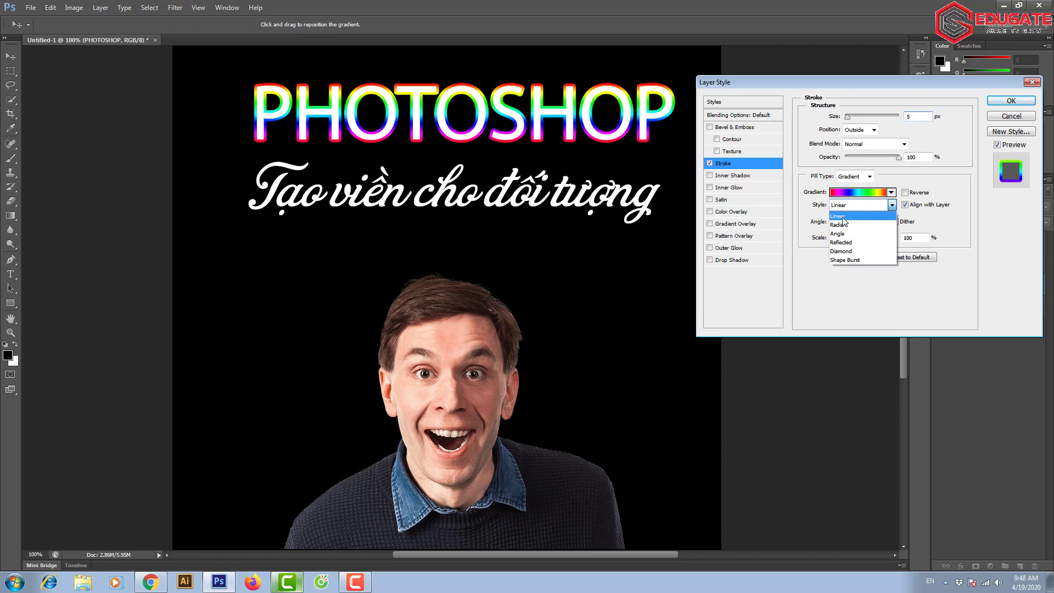
{"action": "left_click", "coordinate": [848, 225]}
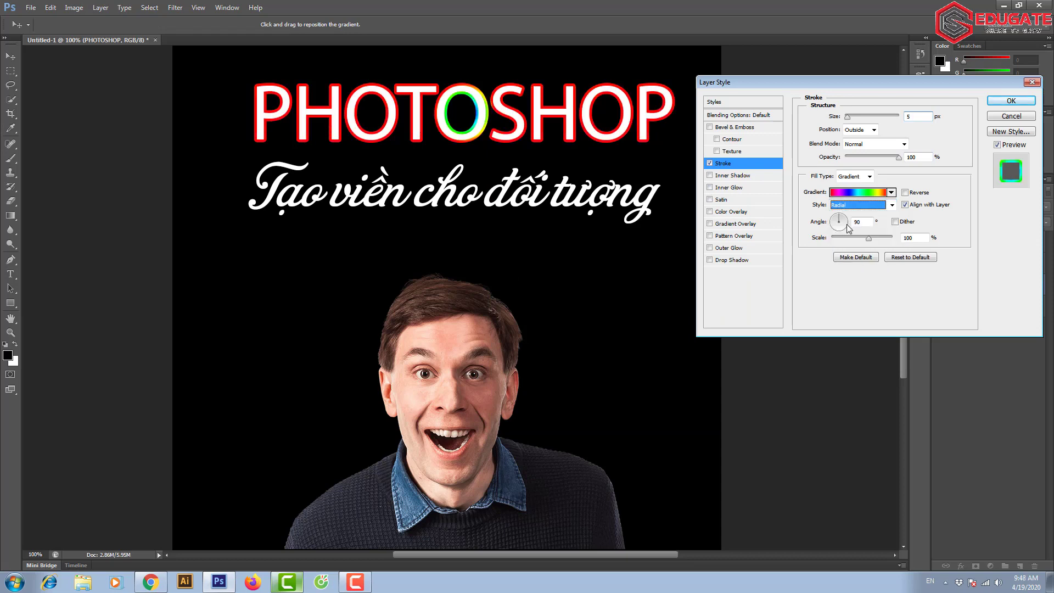
{"action": "left_click", "coordinate": [847, 205]}
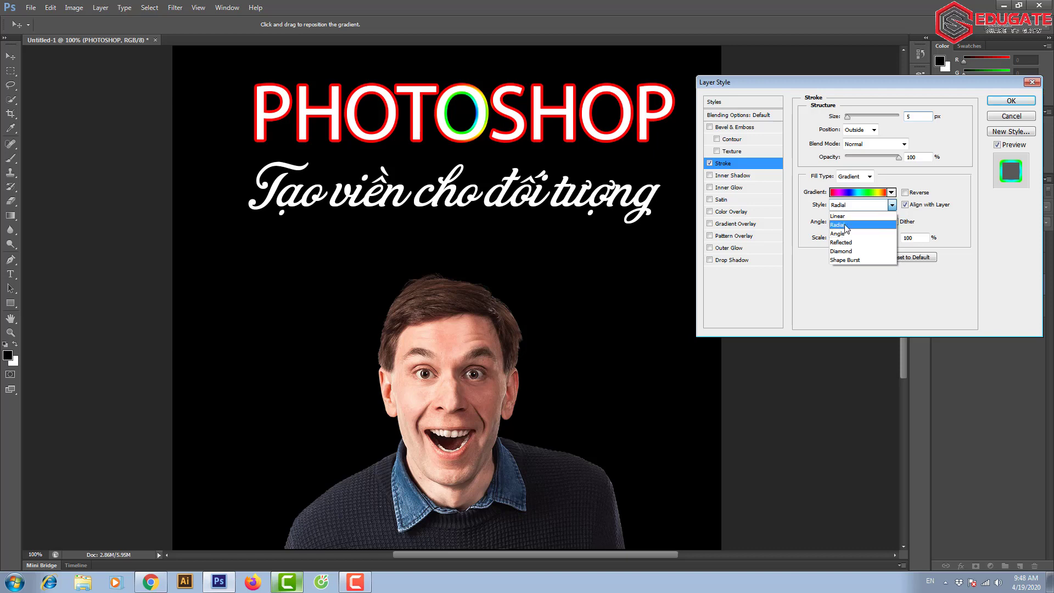
{"action": "left_click", "coordinate": [845, 234]}
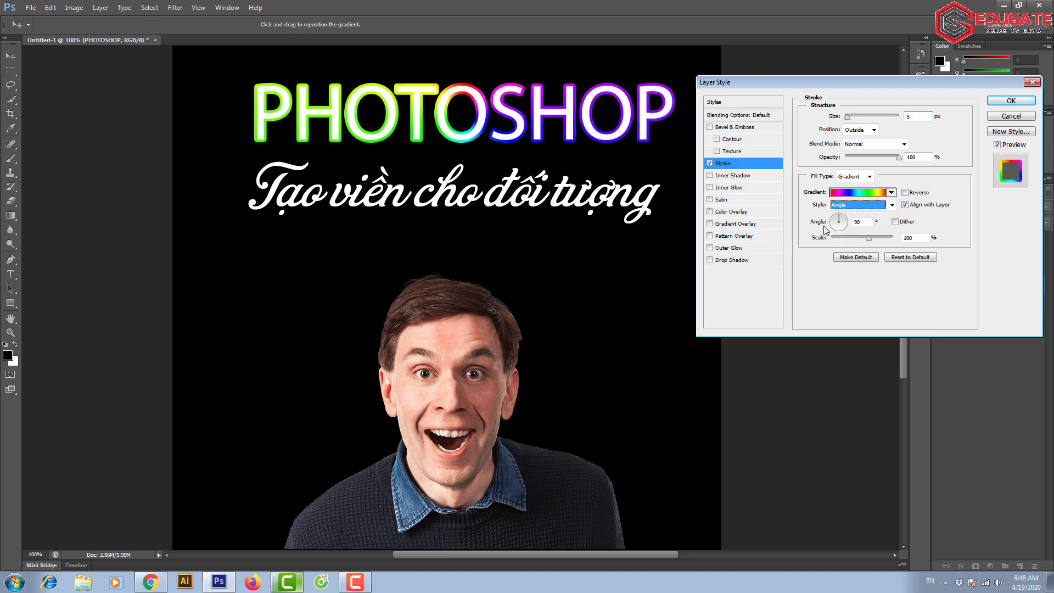
{"action": "left_click", "coordinate": [844, 223]}
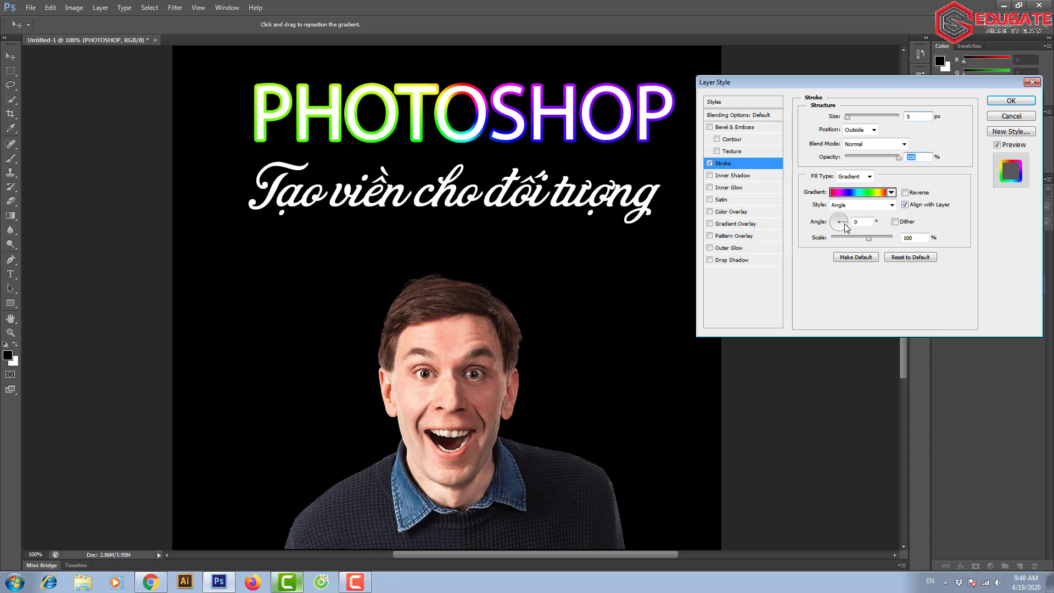
{"action": "mouse_move", "coordinate": [845, 224]}
{"action": "left_mouse_down"}
{"action": "mouse_move", "coordinate": [832, 225]}
{"action": "mouse_move", "coordinate": [831, 207]}
{"action": "mouse_move", "coordinate": [842, 216]}
{"action": "left_mouse_up"}
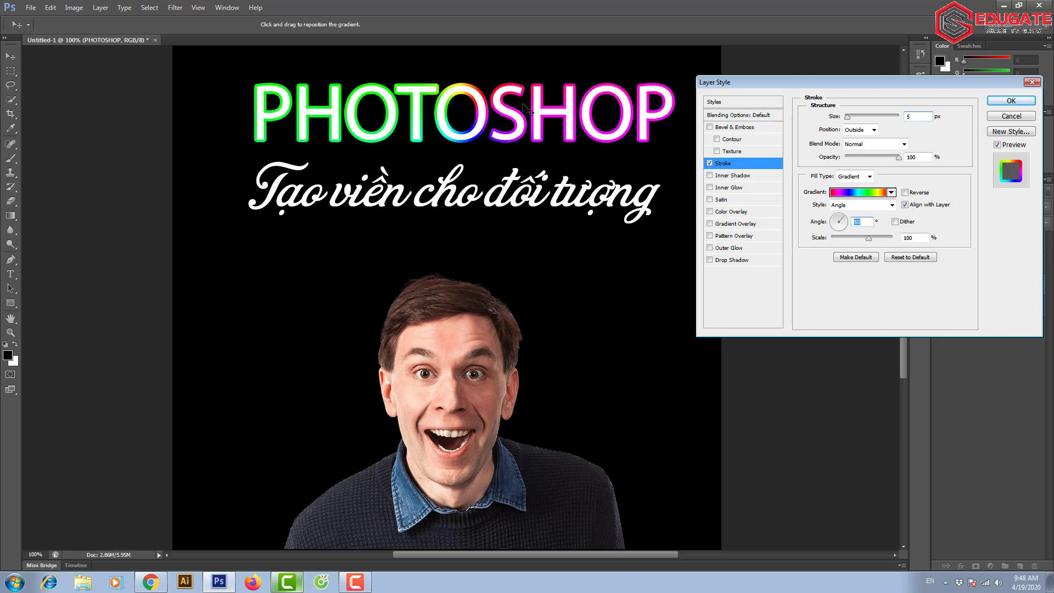
{"action": "left_click", "coordinate": [855, 225]}
{"action": "left_click", "coordinate": [867, 176]}
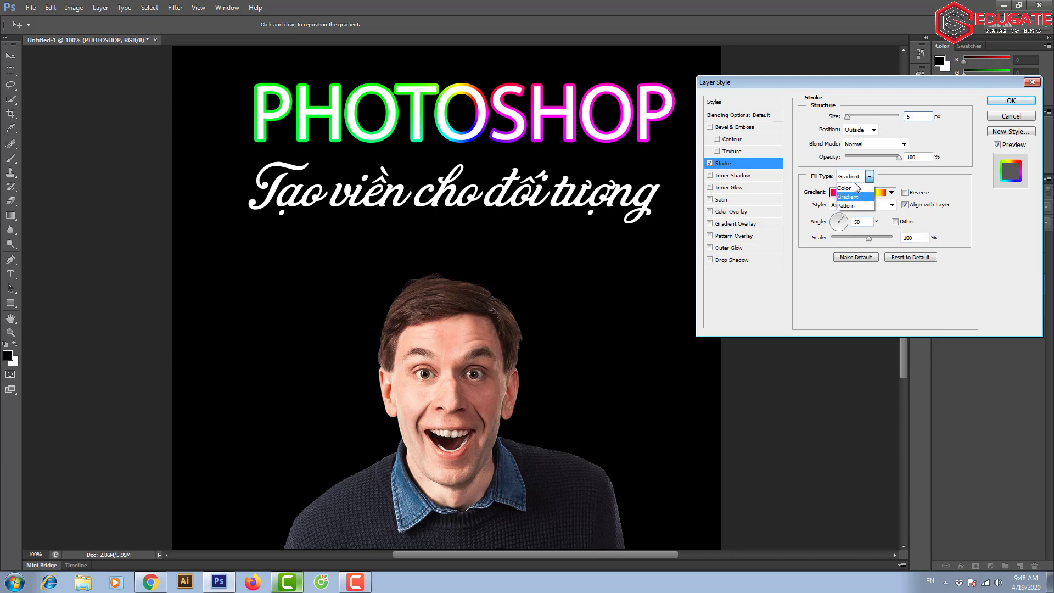
Step: Try grey and rainbow pattern fills on the stroke, then restore the solid cyan Color fill
{"action": "left_click", "coordinate": [847, 206]}
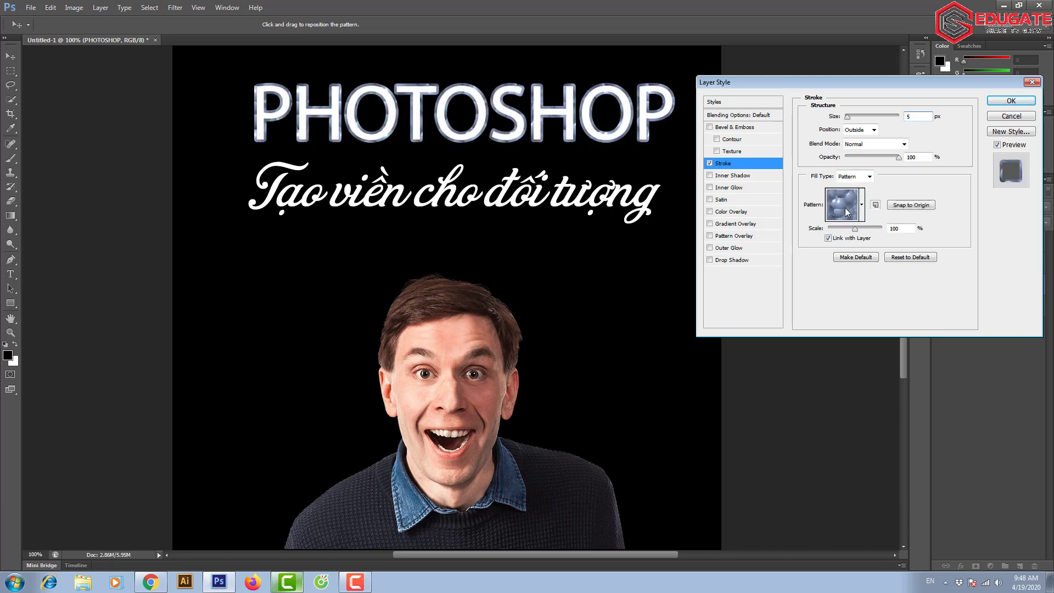
{"action": "left_click", "coordinate": [862, 206]}
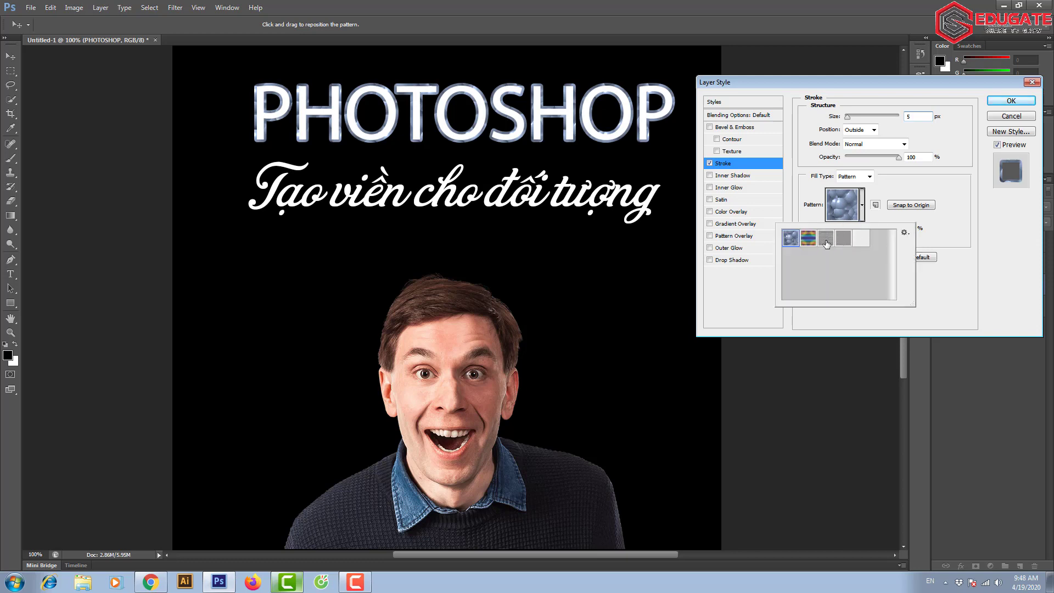
{"action": "left_click", "coordinate": [905, 233]}
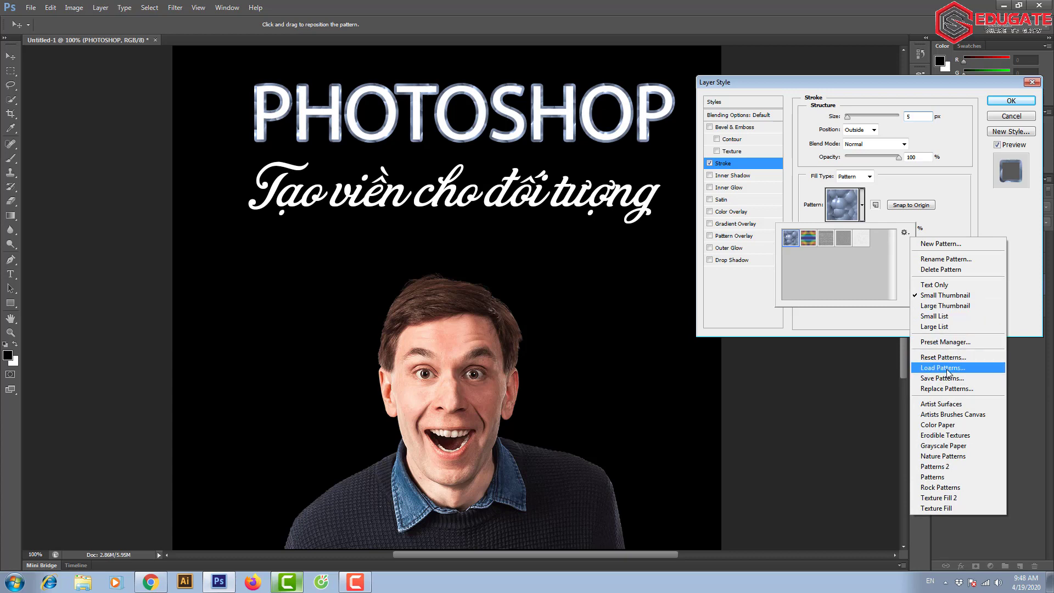
{"action": "left_click", "coordinate": [808, 246]}
{"action": "left_click", "coordinate": [808, 239]}
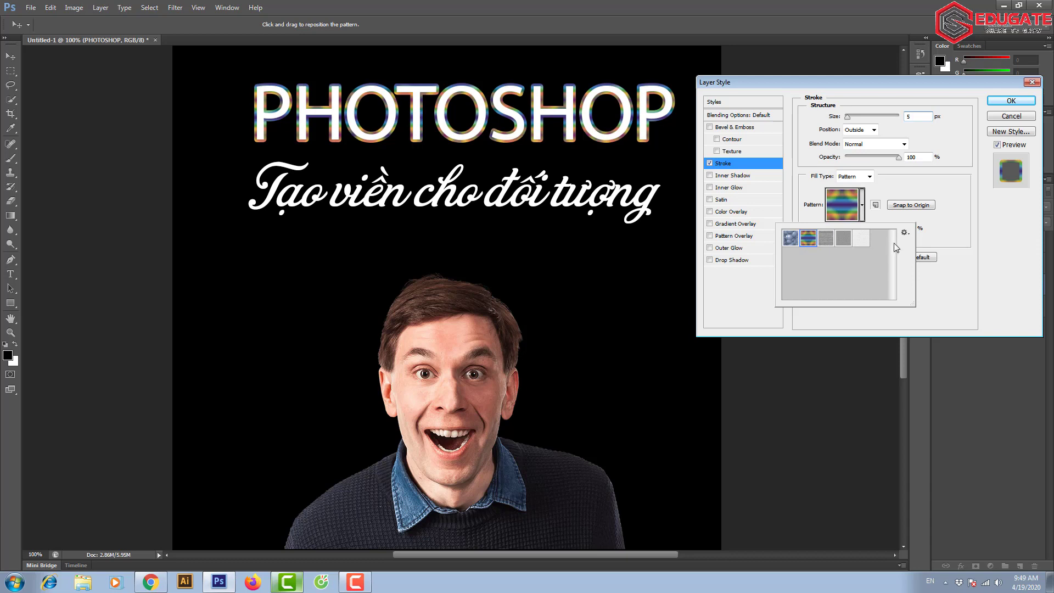
{"action": "left_click", "coordinate": [904, 232]}
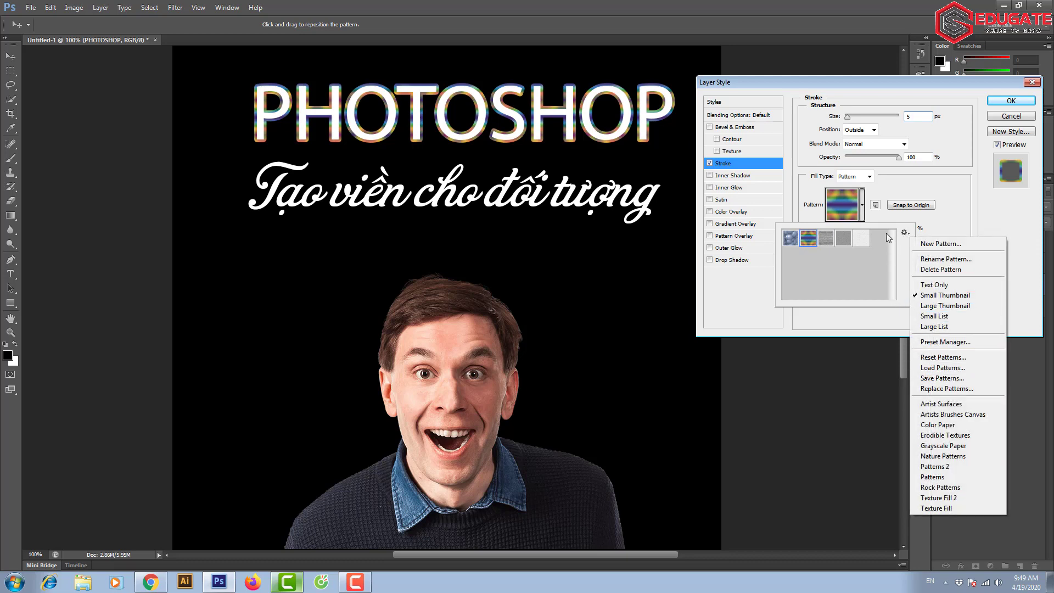
{"action": "left_click", "coordinate": [867, 176]}
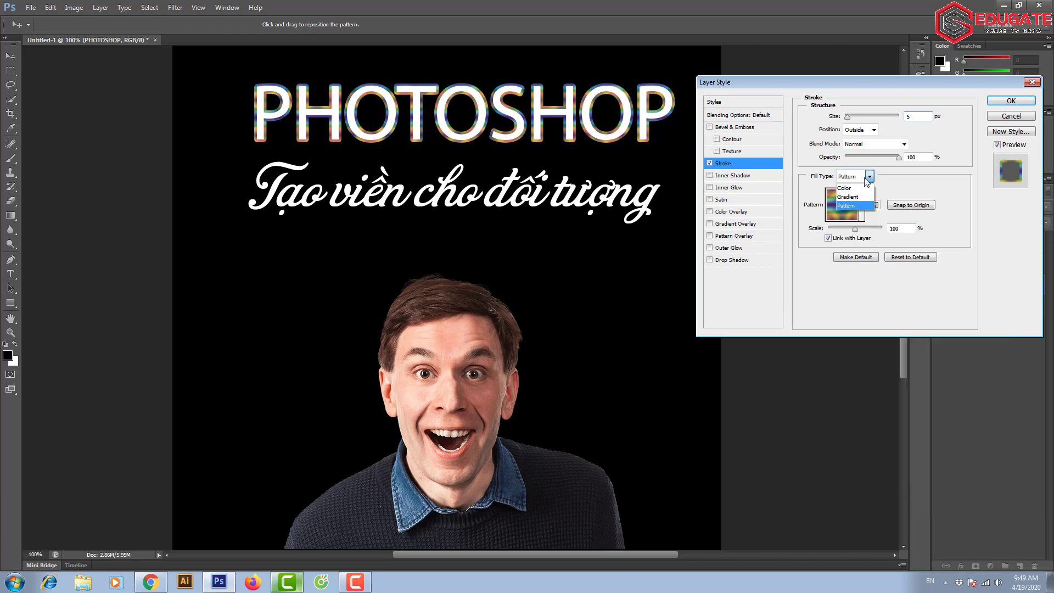
{"action": "left_click", "coordinate": [858, 188]}
Step: Confirm the cyan stroke and close Layer Style with OK
{"action": "left_click", "coordinate": [896, 185]}
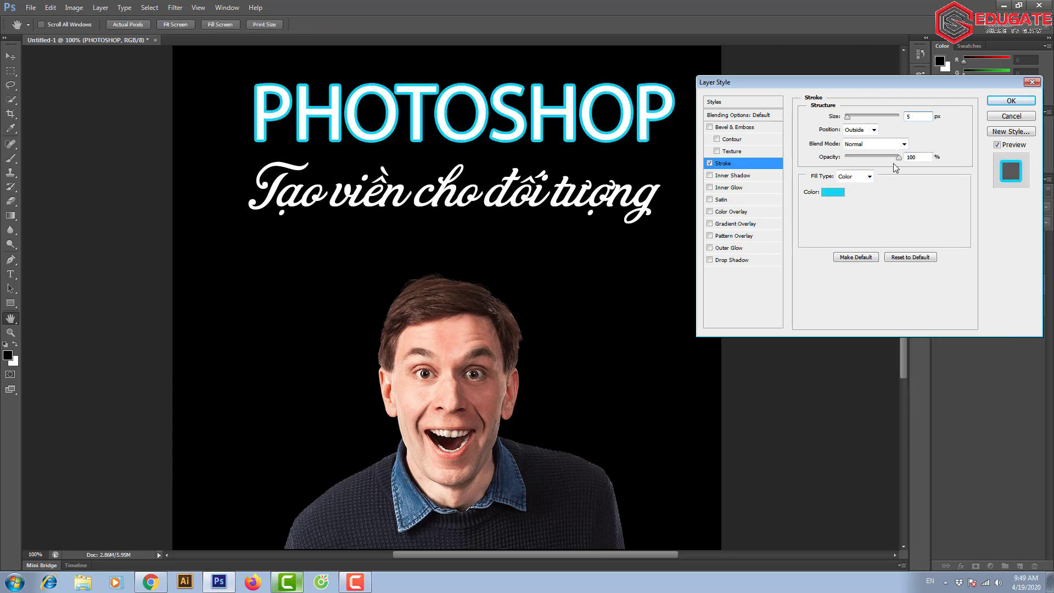
{"action": "left_click", "coordinate": [1011, 101]}
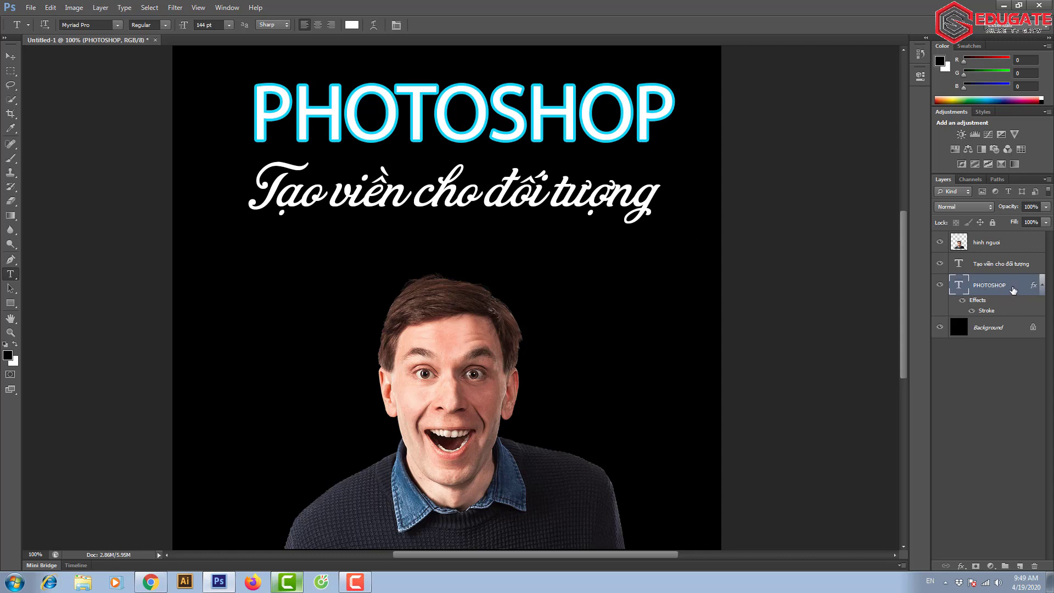
Step: Copy the PHOTOSHOP layer style and paste it onto the Tạo viền cho đối tượng layer
{"action": "right_click", "coordinate": [1014, 289]}
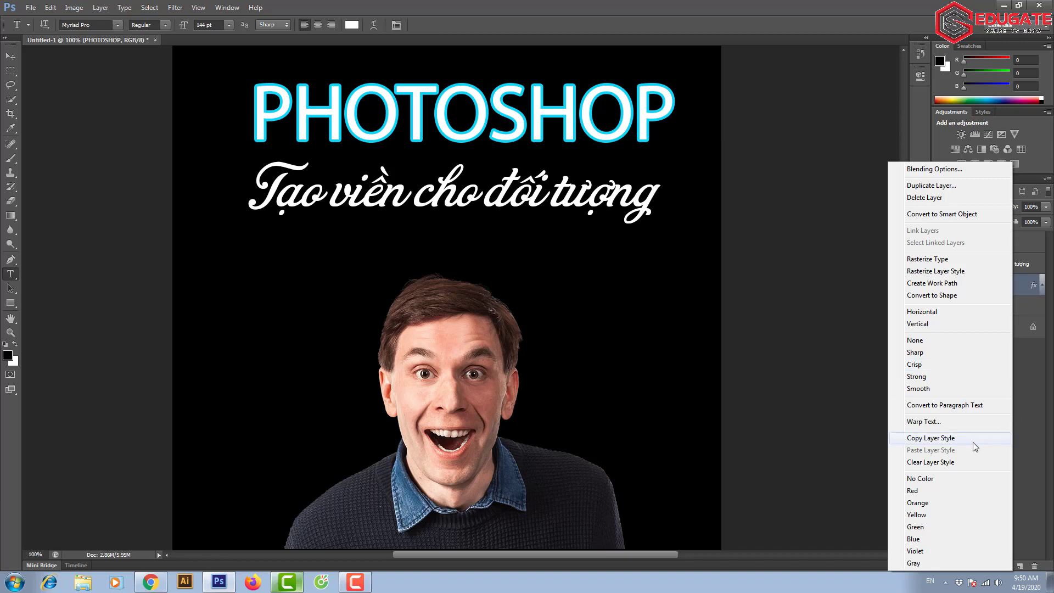
{"action": "left_click", "coordinate": [940, 444]}
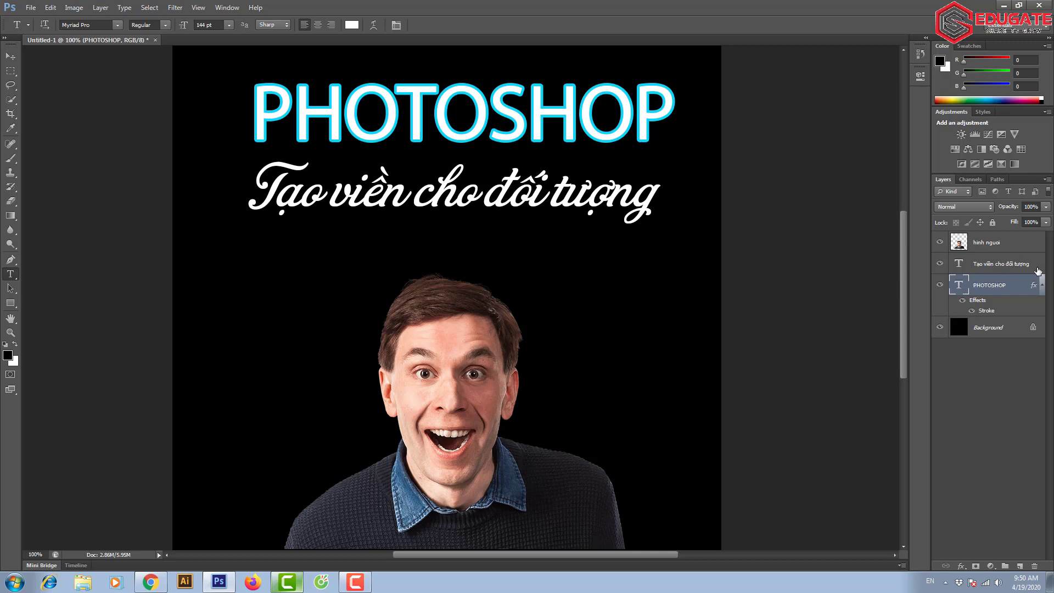
{"action": "left_click", "coordinate": [1036, 269]}
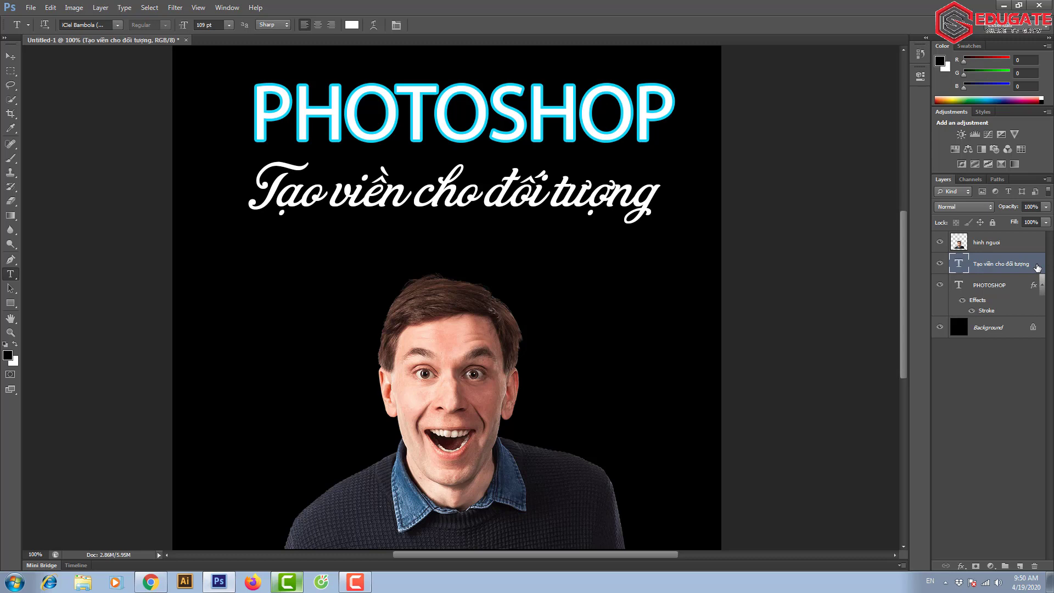
{"action": "right_click", "coordinate": [1037, 267]}
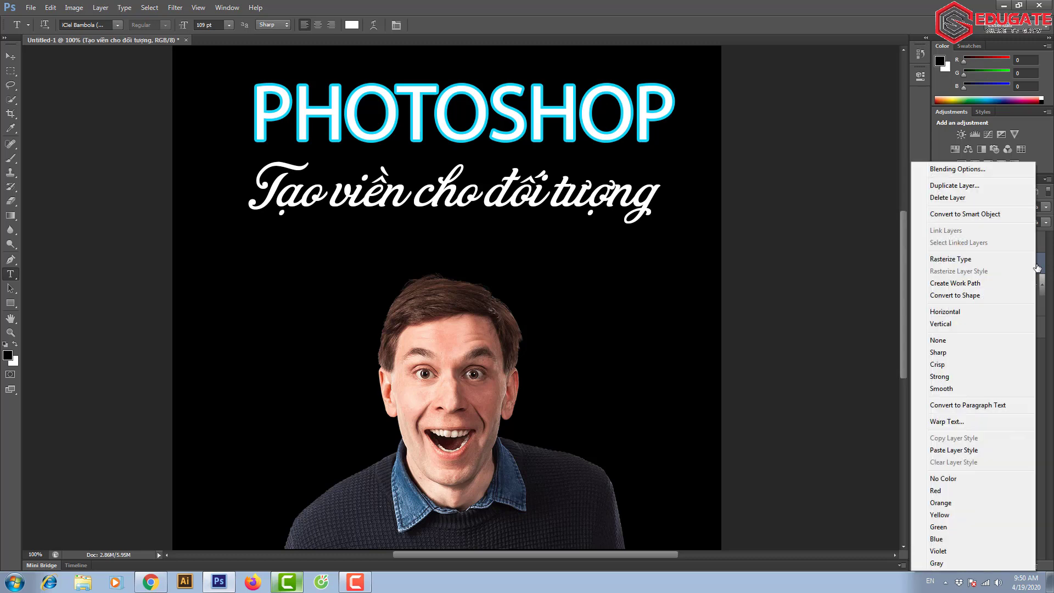
{"action": "left_click", "coordinate": [955, 450]}
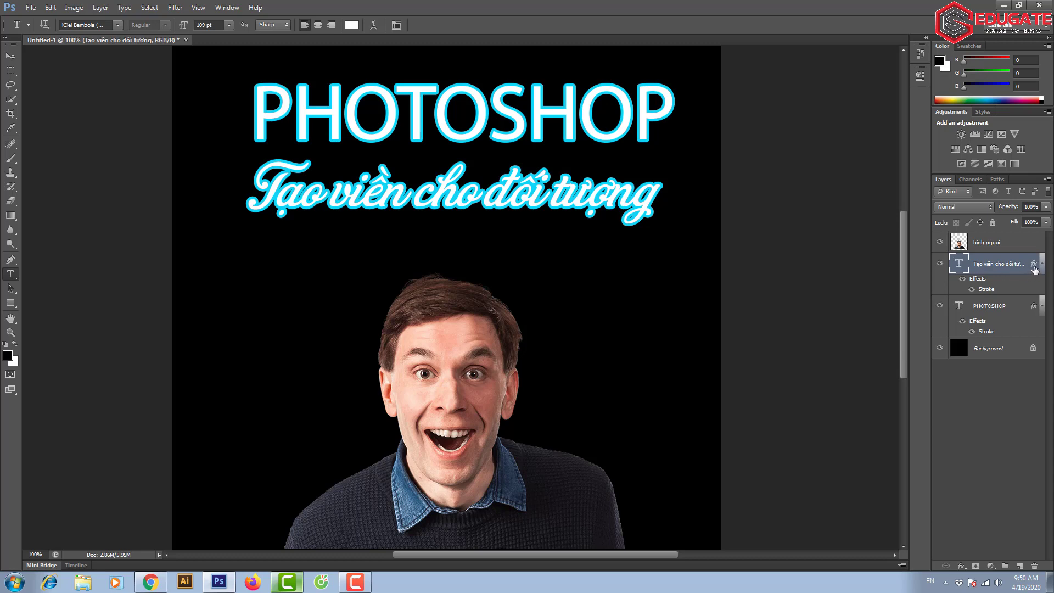
Step: Change the Vietnamese subtitle layer's stroke to 3 px magenta in Layer Style
{"action": "double_click", "coordinate": [1035, 268]}
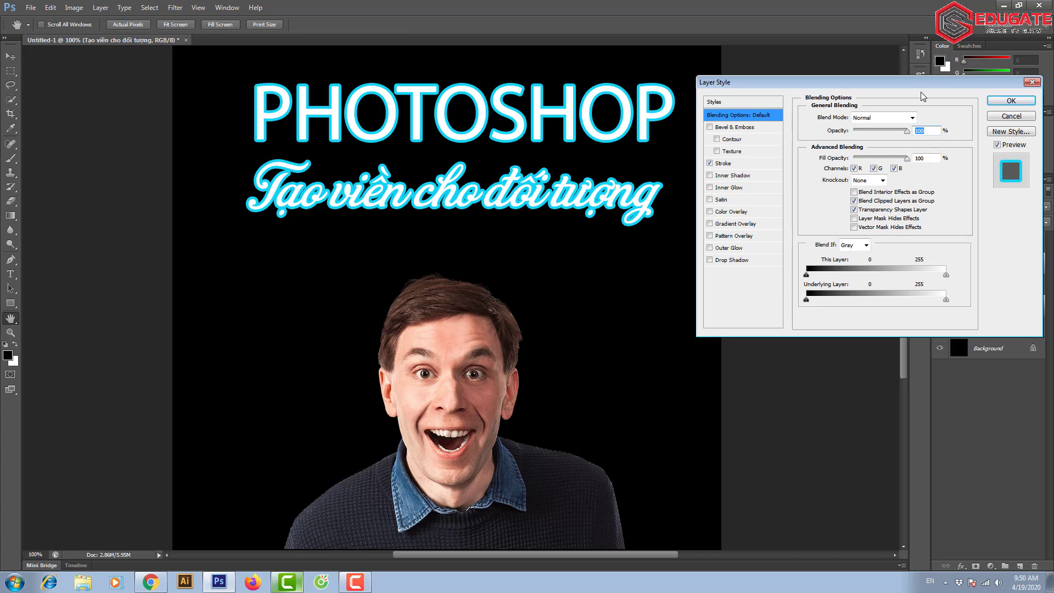
{"action": "left_click_drag", "start_coordinate": [922, 84], "coordinate": [843, 80]}
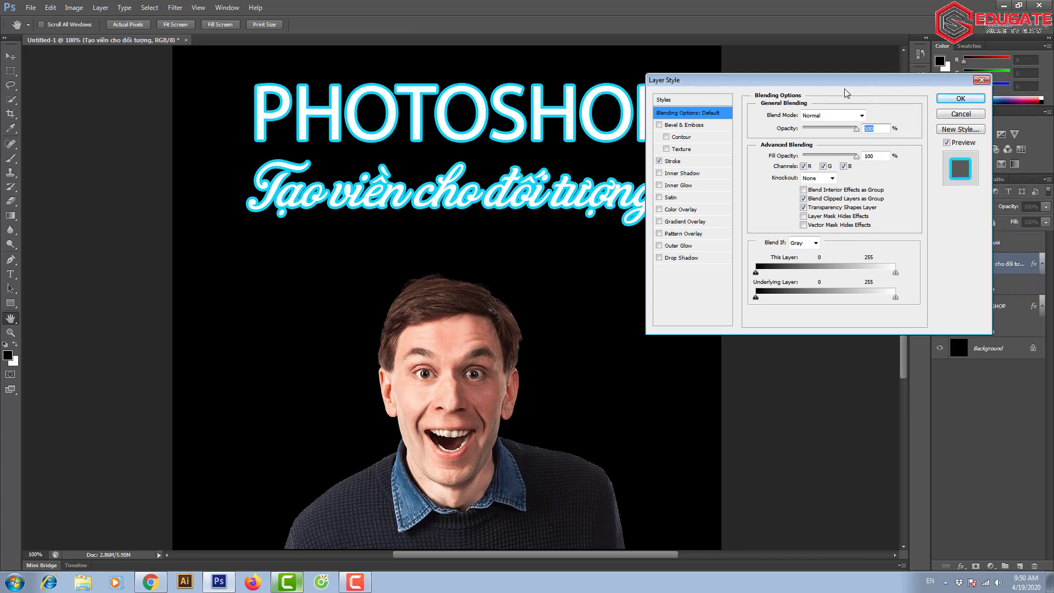
{"action": "left_click", "coordinate": [679, 163]}
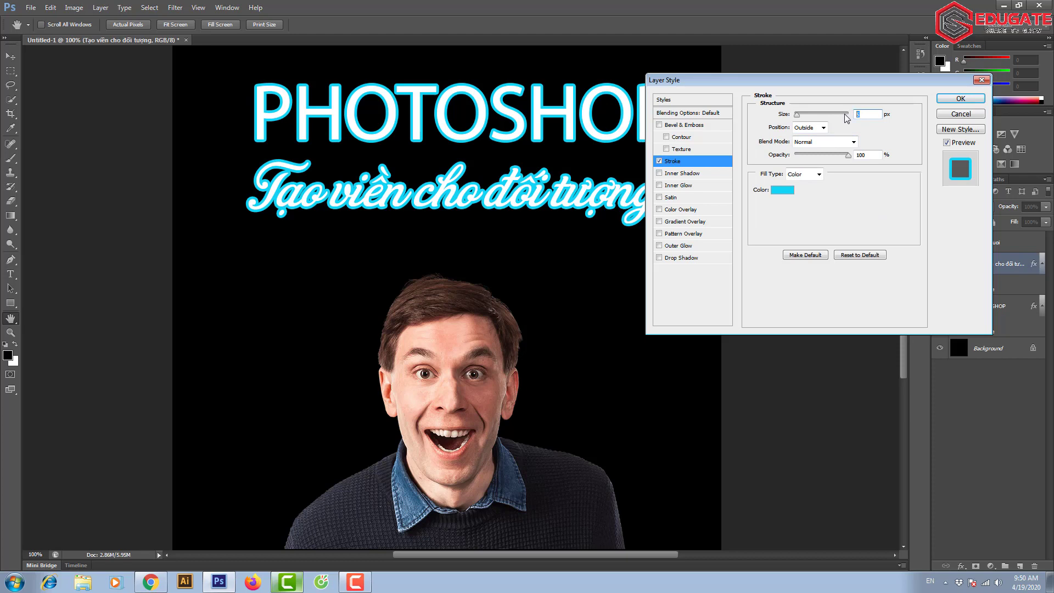
{"action": "type", "text": "3"}
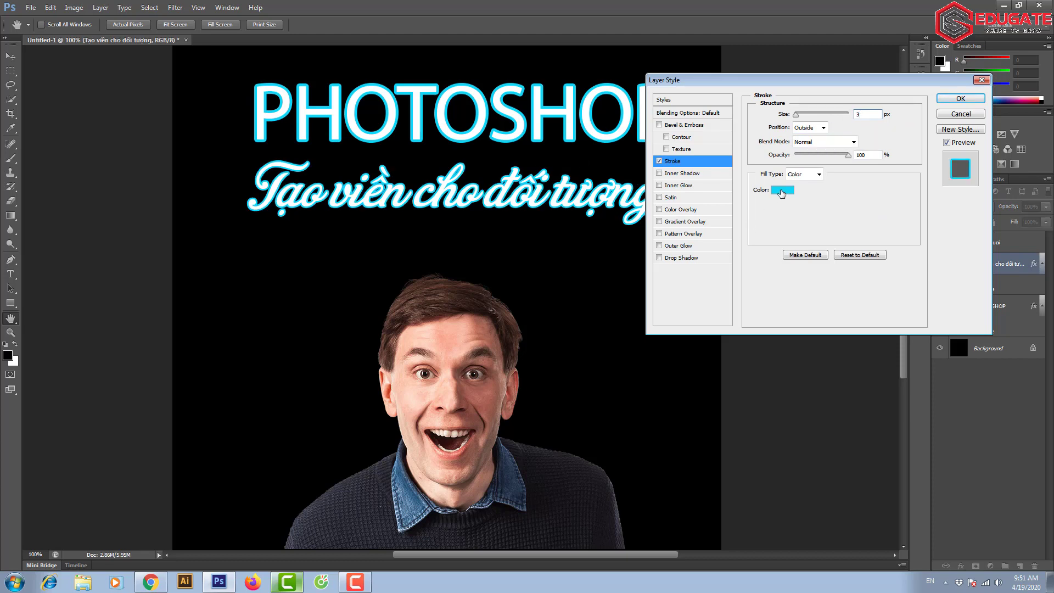
{"action": "left_click", "coordinate": [781, 191]}
{"action": "left_click", "coordinate": [607, 171]}
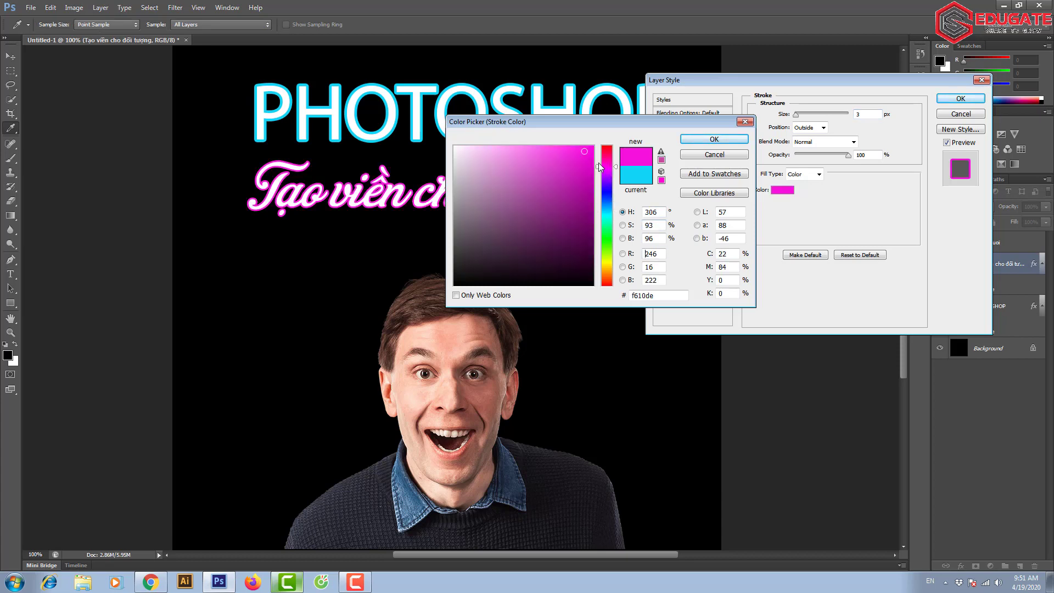
{"action": "left_click", "coordinate": [708, 139]}
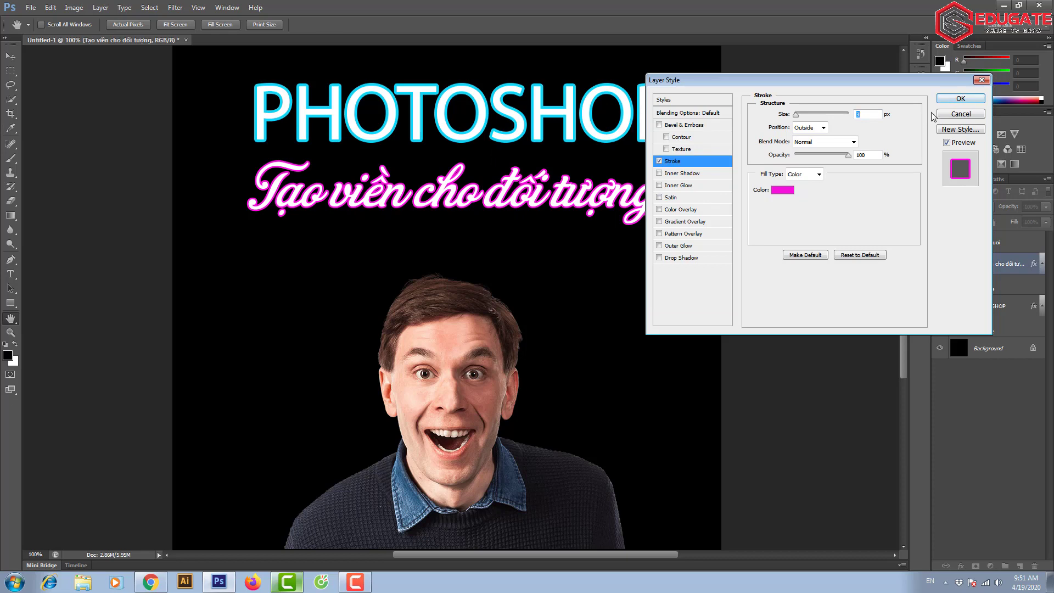
{"action": "left_click", "coordinate": [958, 100]}
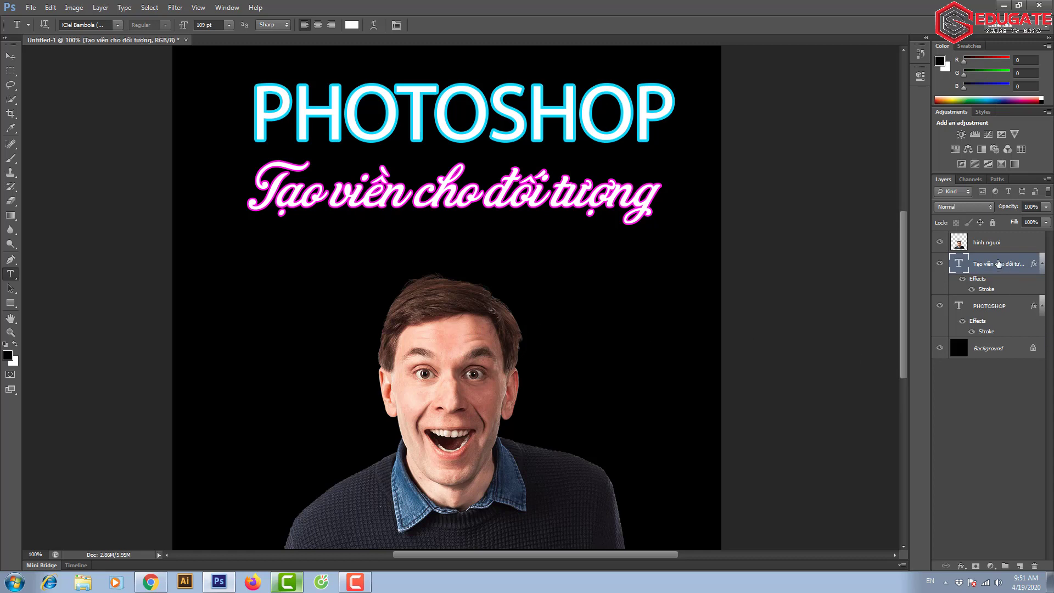
Step: Paste the copied cyan stroke layer style onto the hinh nguoi person layer
{"action": "right_click", "coordinate": [1019, 246]}
{"action": "left_click", "coordinate": [1022, 242]}
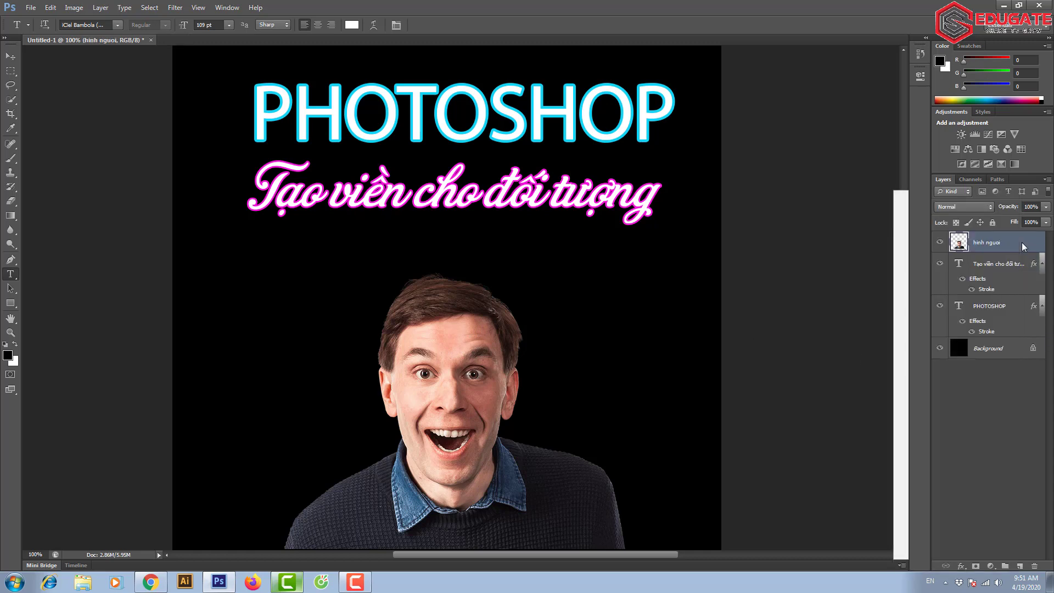
{"action": "right_click", "coordinate": [1022, 242]}
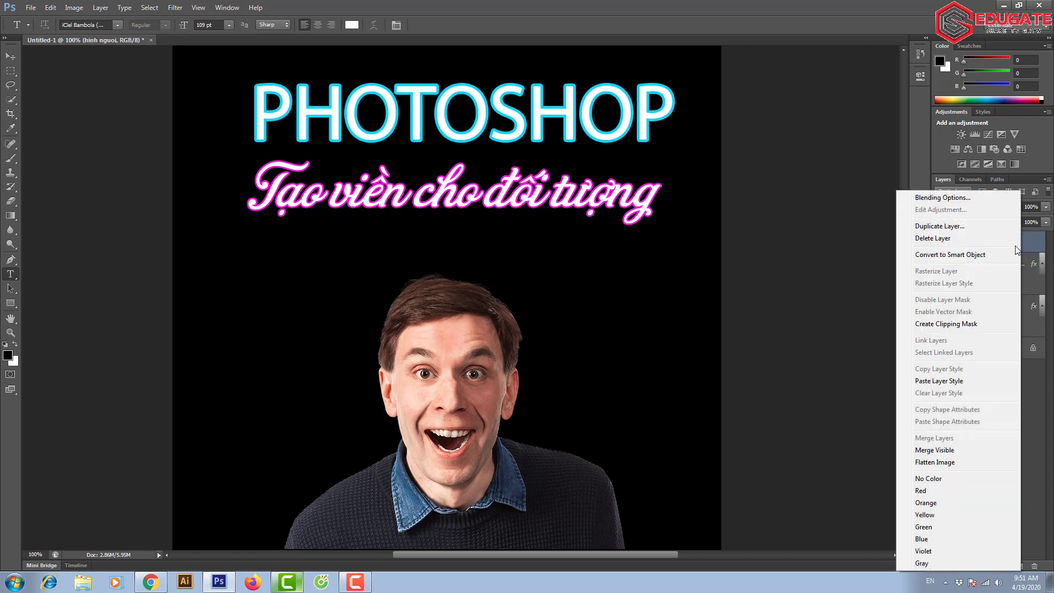
{"action": "left_click", "coordinate": [938, 381]}
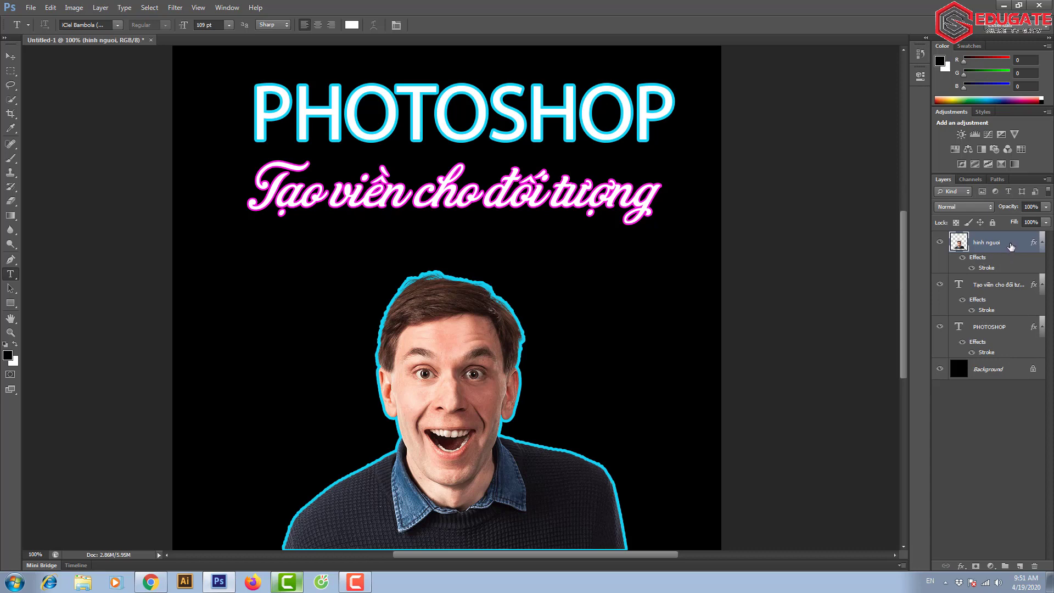
Step: Switch the person's stroke fill type to a rainbow Spectrum gradient
{"action": "right_click", "coordinate": [1011, 244]}
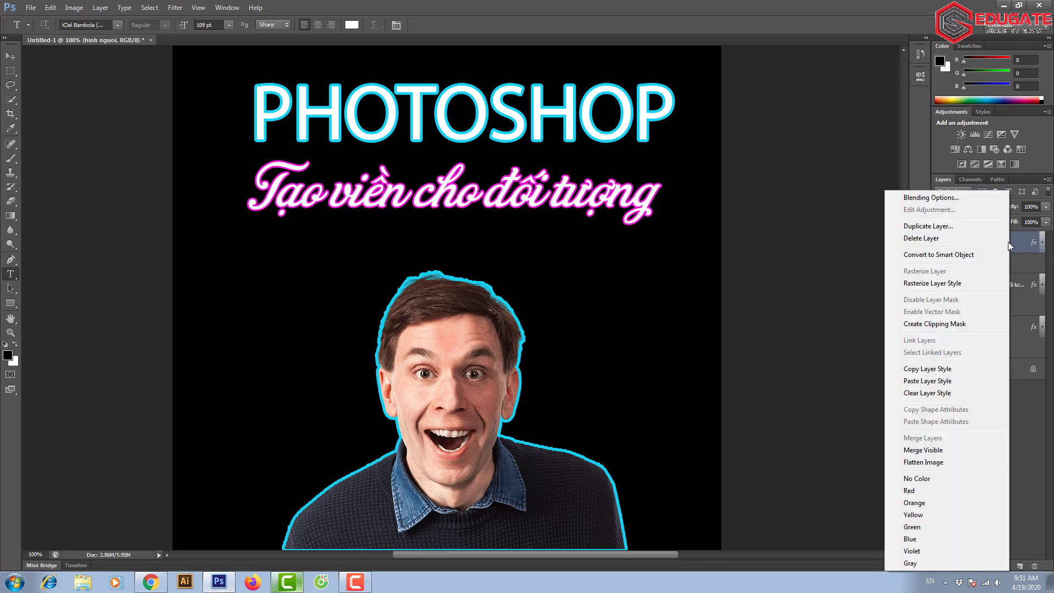
{"action": "left_click", "coordinate": [911, 199]}
{"action": "left_click", "coordinate": [671, 162]}
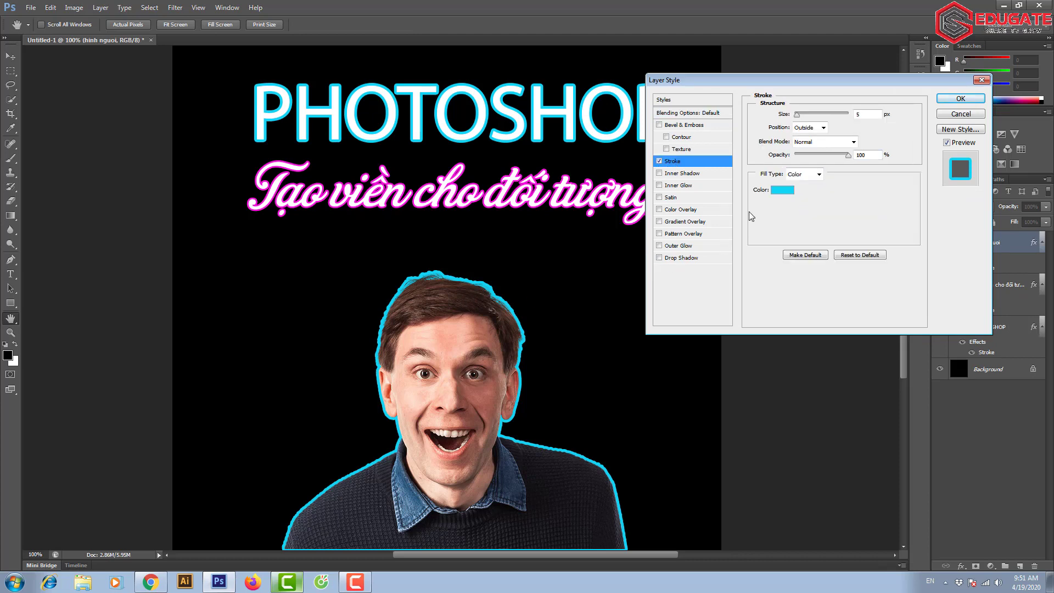
{"action": "left_click", "coordinate": [780, 190]}
{"action": "left_click", "coordinate": [742, 126]}
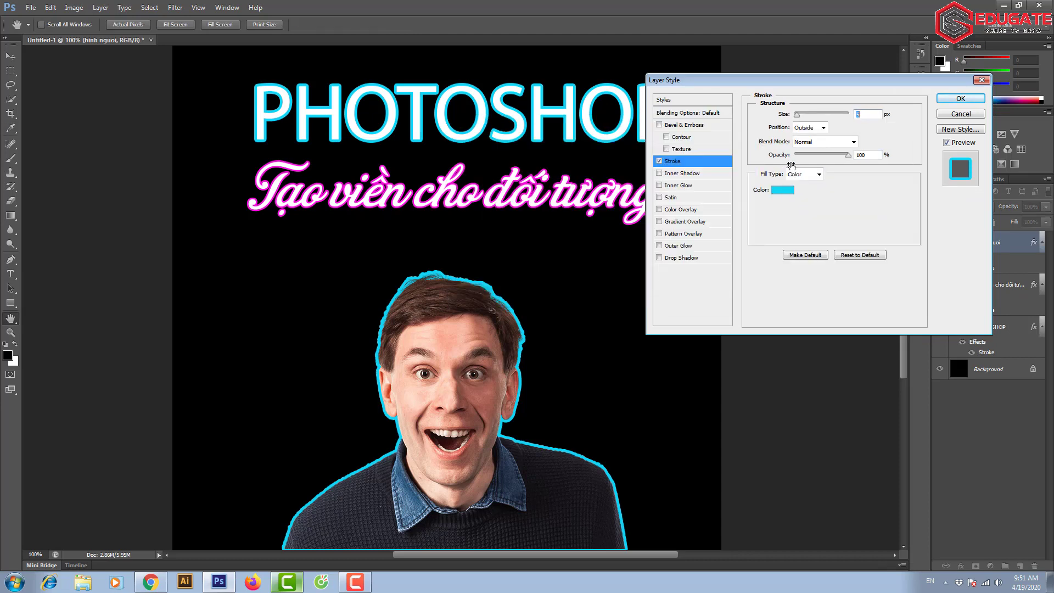
{"action": "type", "text": "5"}
{"action": "left_click", "coordinate": [802, 175]}
{"action": "left_click", "coordinate": [804, 195]}
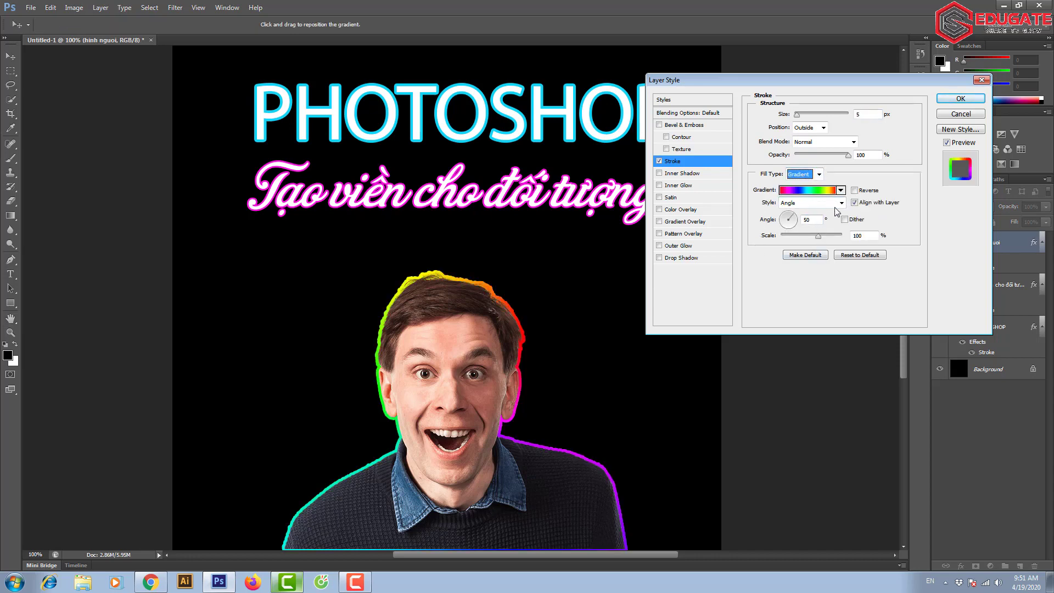
{"action": "left_click", "coordinate": [961, 99]}
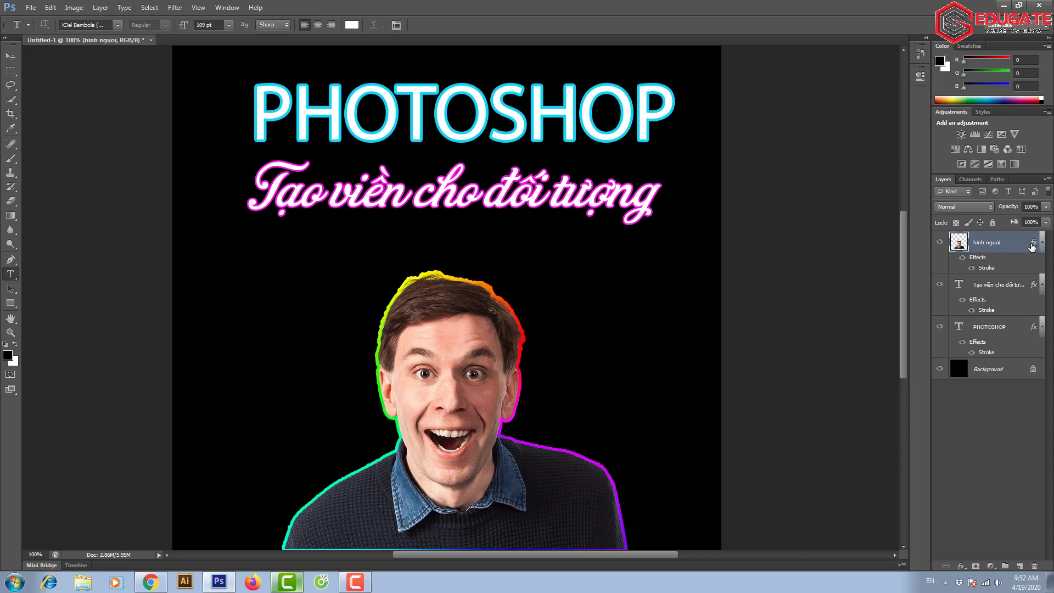
Step: Clear the layer styles from the hinh nguoi layer and the PHOTOSHOP title layer
{"action": "right_click", "coordinate": [1032, 247]}
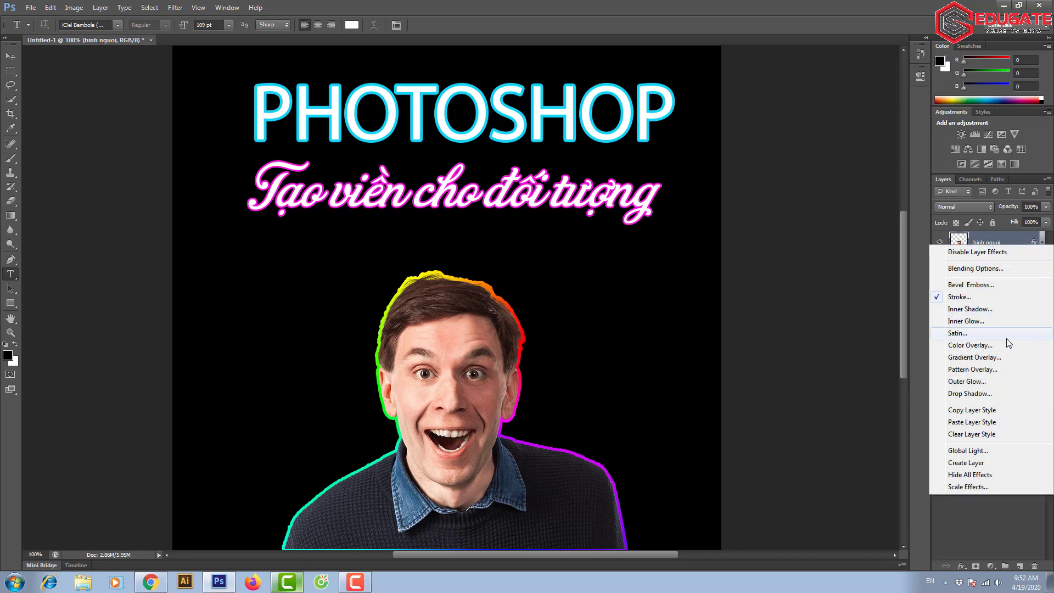
{"action": "left_click", "coordinate": [981, 434]}
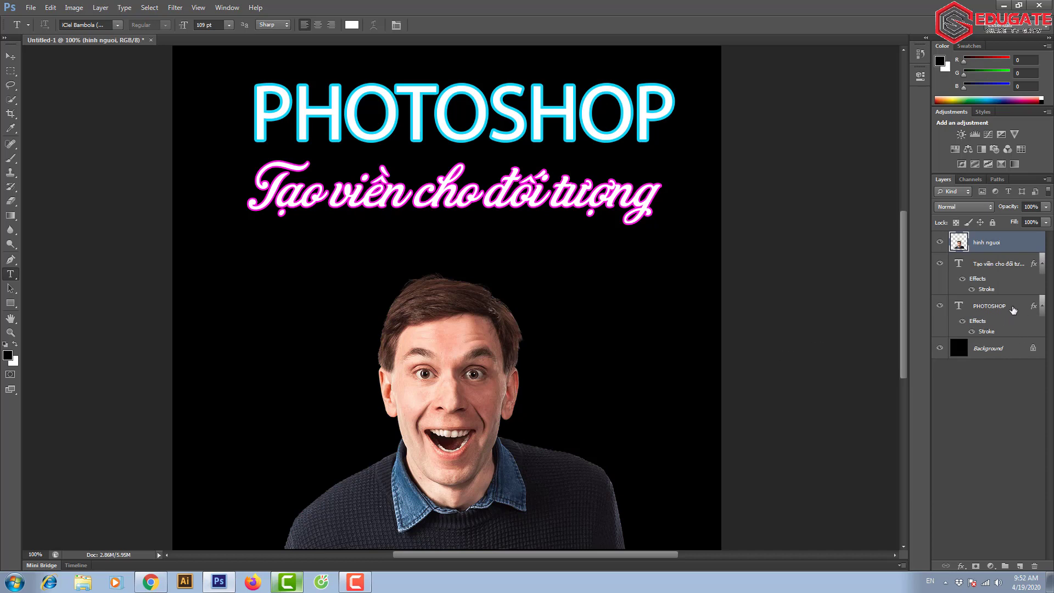
{"action": "right_click", "coordinate": [1012, 310]}
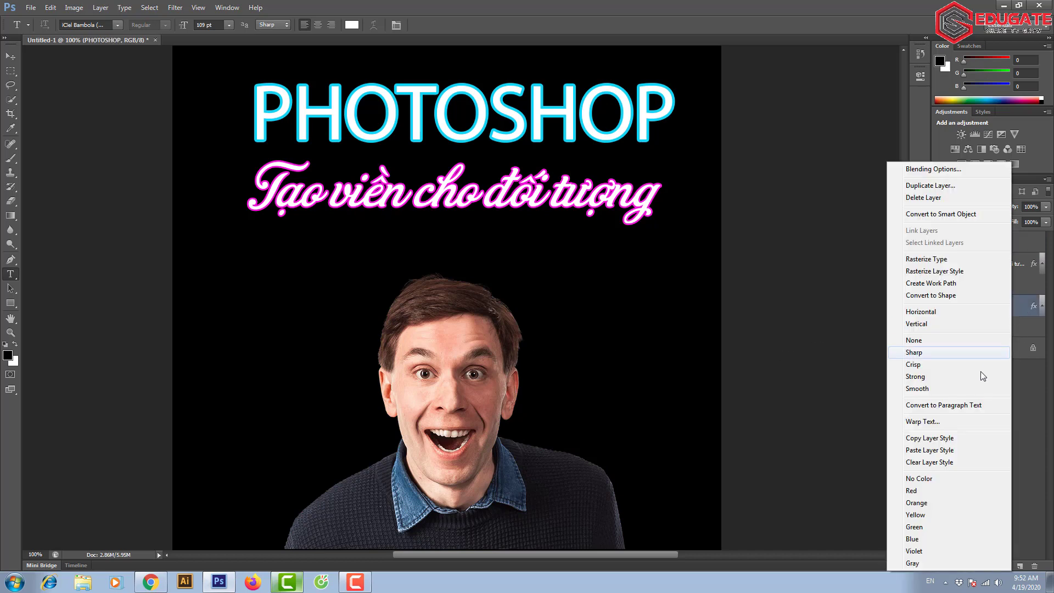
{"action": "left_click", "coordinate": [929, 463]}
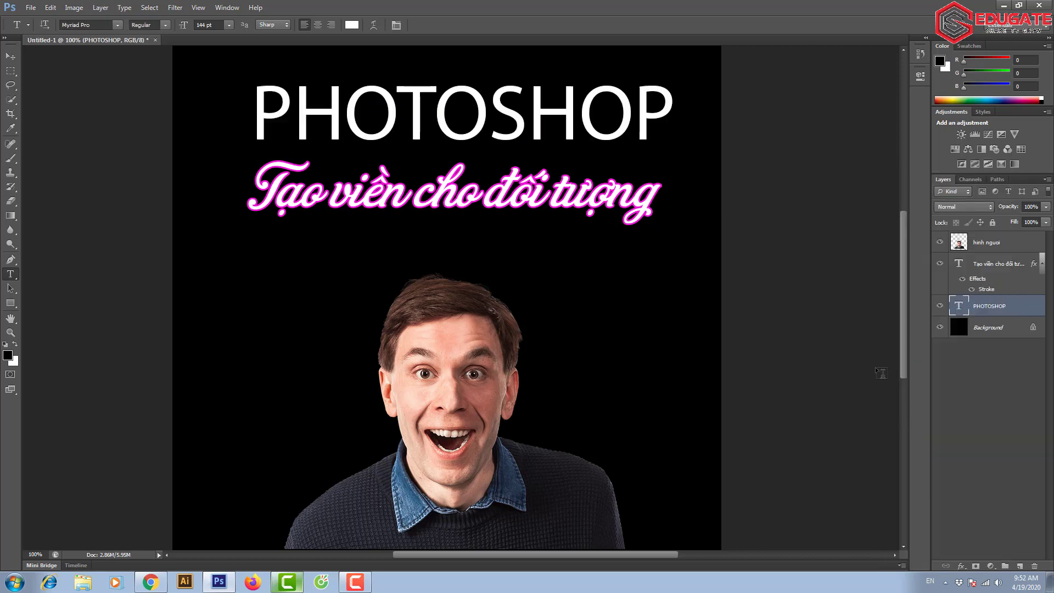